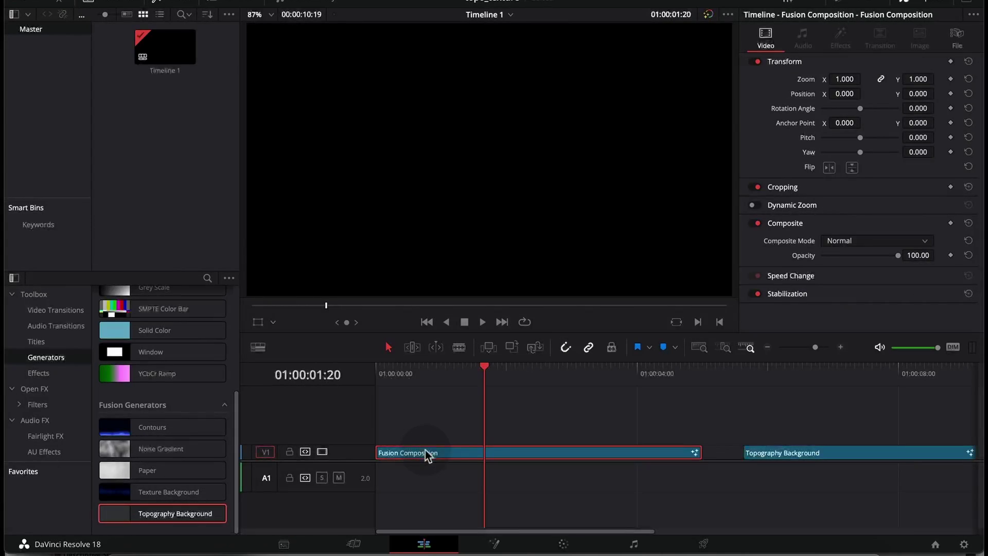
Move the playhead onto the Topography Background clip to preview its contour lines.
click(823, 385)
Raise the Detail, Scale and warp Strength of the Topography Background contour pattern.
click(790, 451)
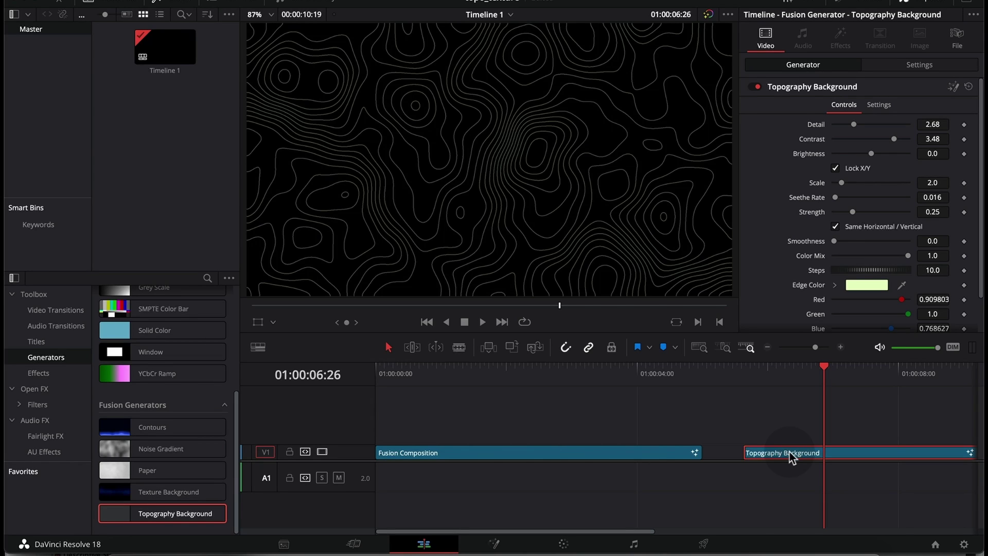
drag(855, 124, 885, 139)
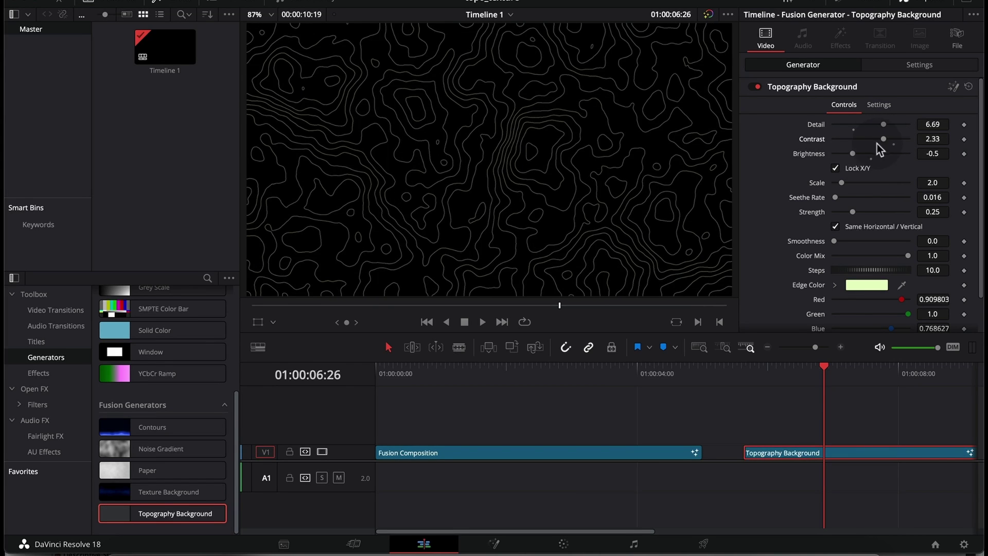
mouse_move(841, 184)
mouse_down()
mouse_move(863, 184)
mouse_move(840, 183)
mouse_move(835, 199)
mouse_up()
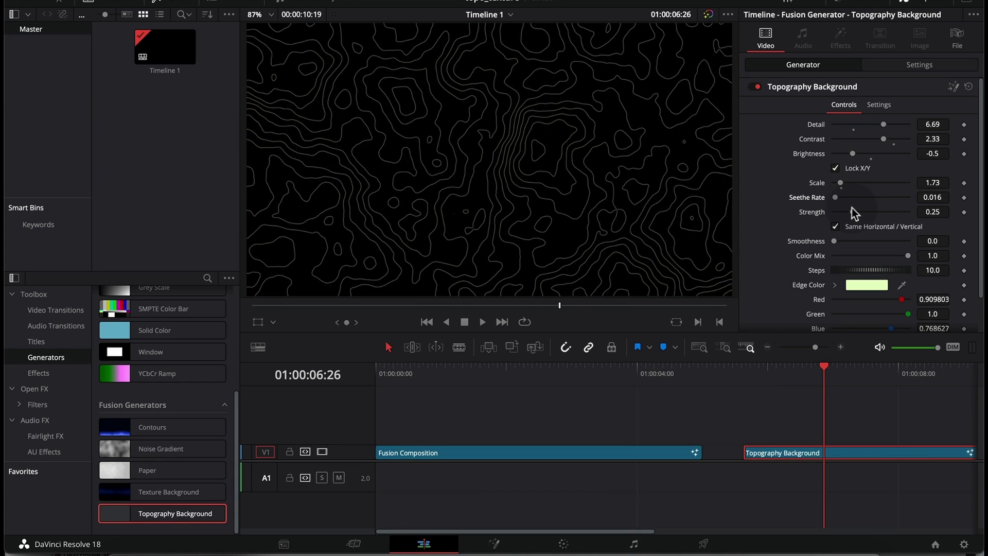
scroll(851, 208, down, 2)
drag(852, 189, 820, 206)
Unlink horizontal/vertical strength, set Horizontal Strength 1.0 and glow Brightness 3.346.
click(836, 204)
drag(884, 188, 927, 192)
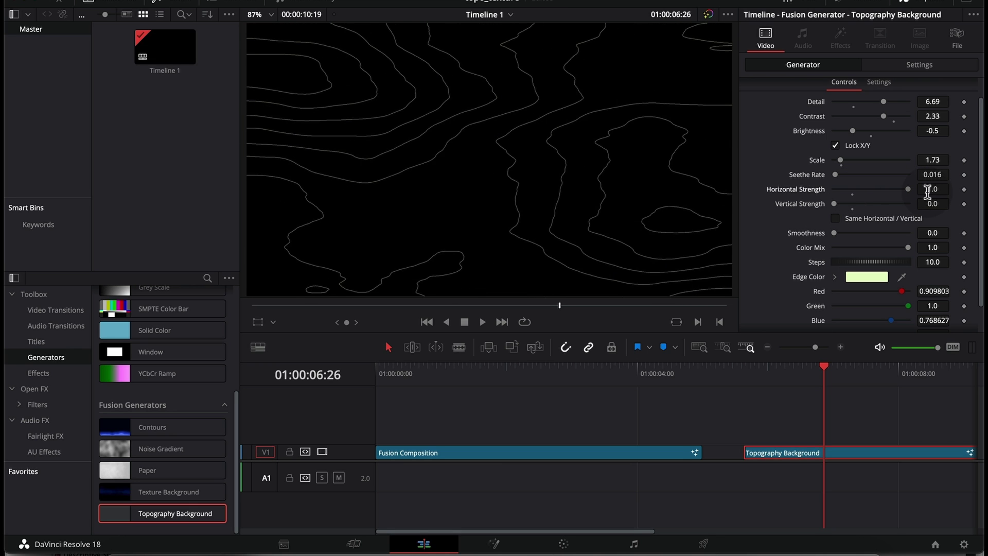
scroll(823, 241, down, 2)
drag(907, 278, 939, 288)
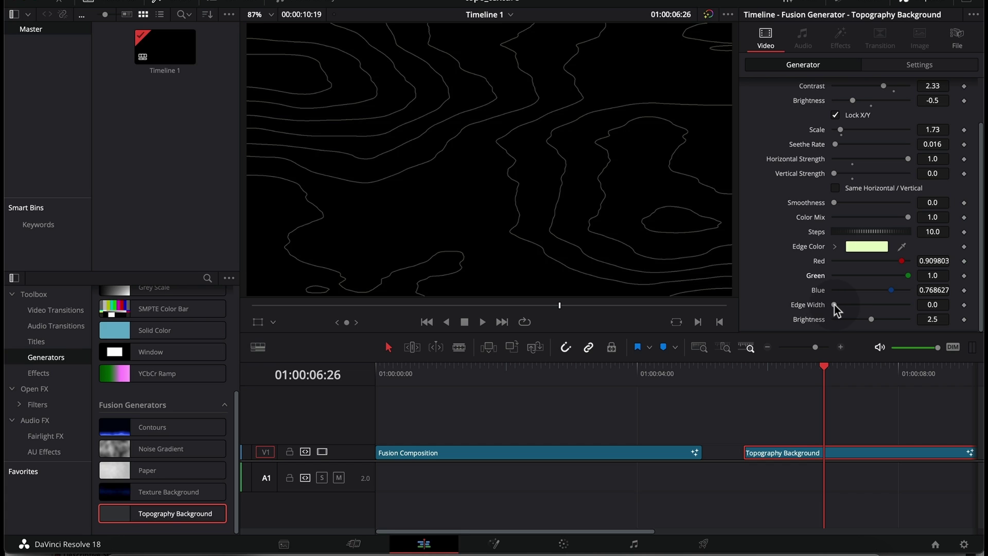
mouse_move(871, 319)
mouse_down()
mouse_move(903, 319)
mouse_move(860, 322)
mouse_move(884, 319)
mouse_up()
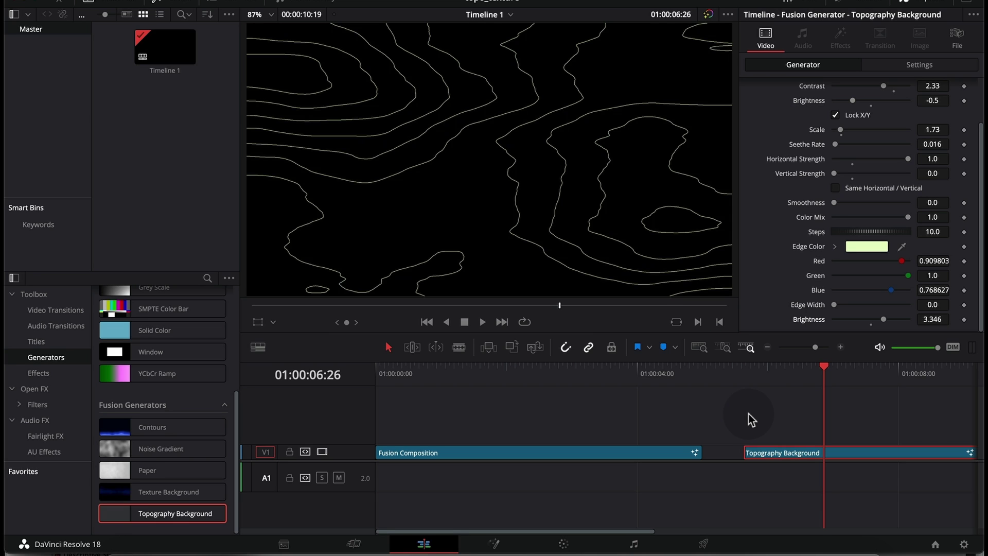
Select the Fusion Composition clip and open it on the Fusion page.
click(443, 375)
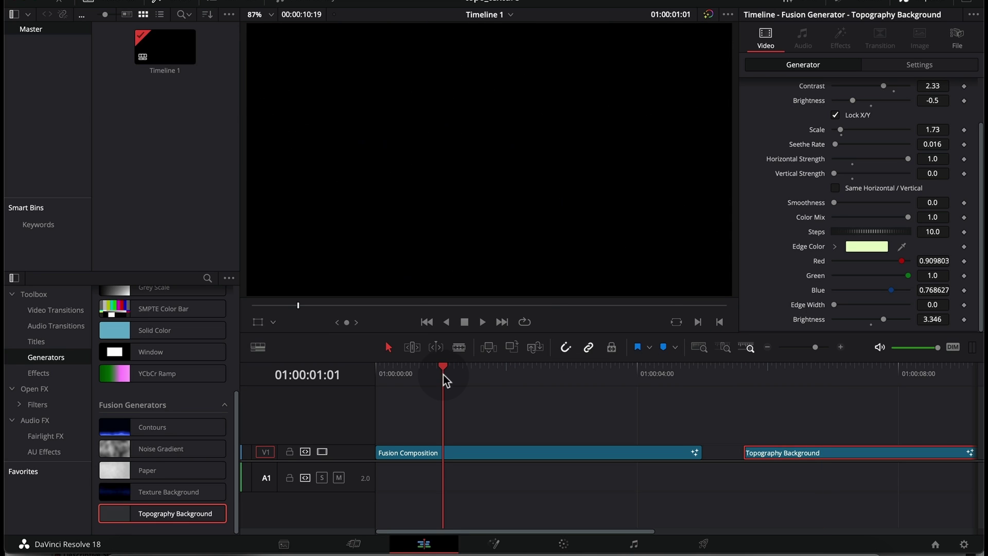
click(455, 450)
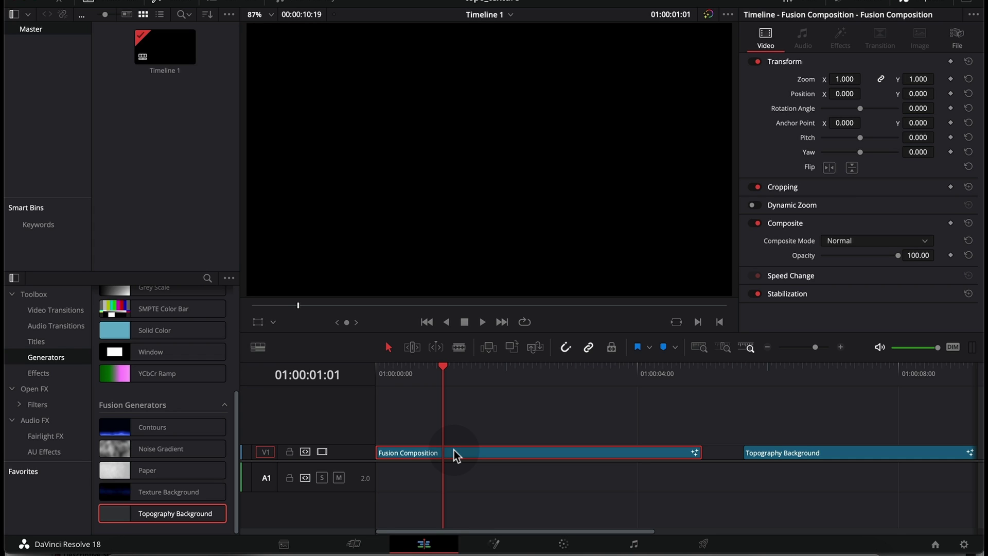
click(492, 542)
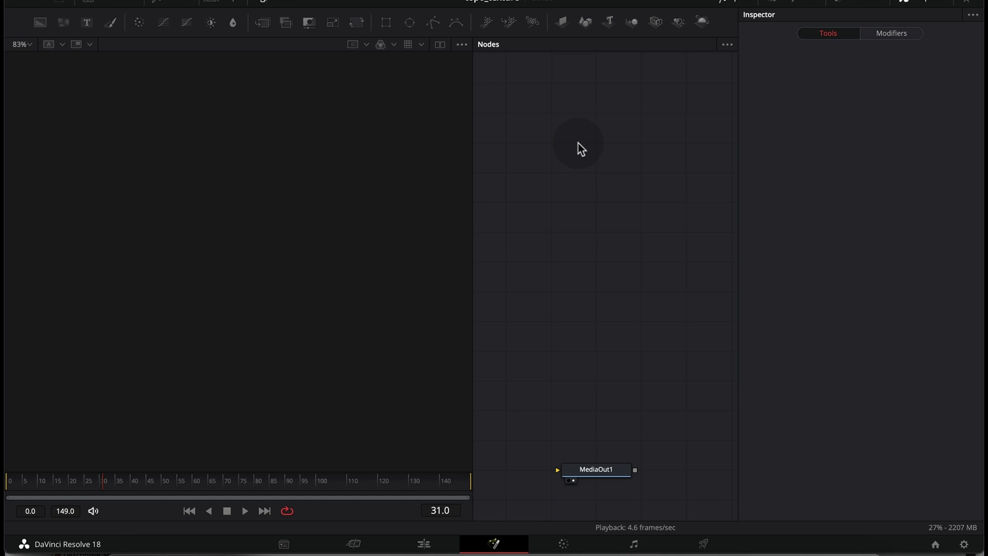
Add a FastNoise node from the tool search and move it into place.
key(shift+space)
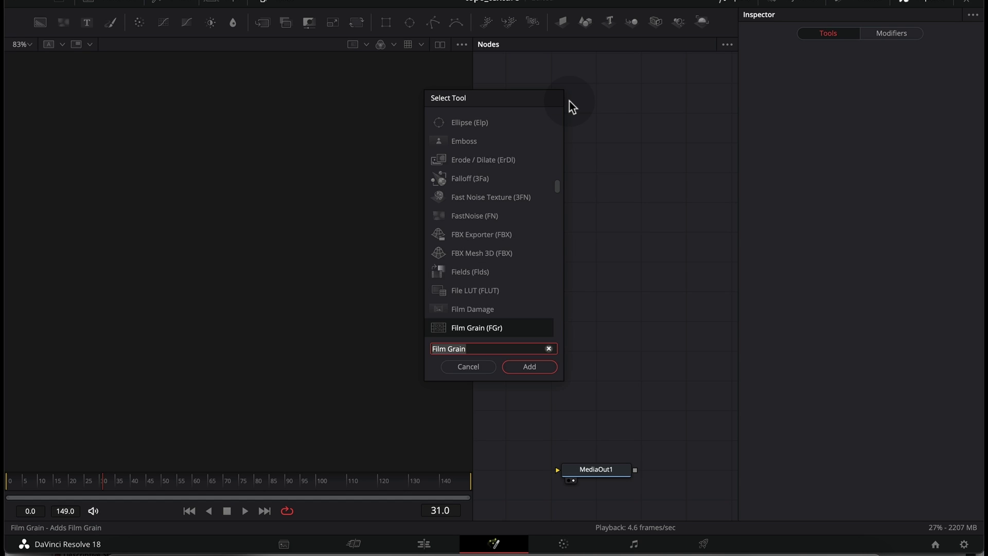
text(fast)
click(495, 145)
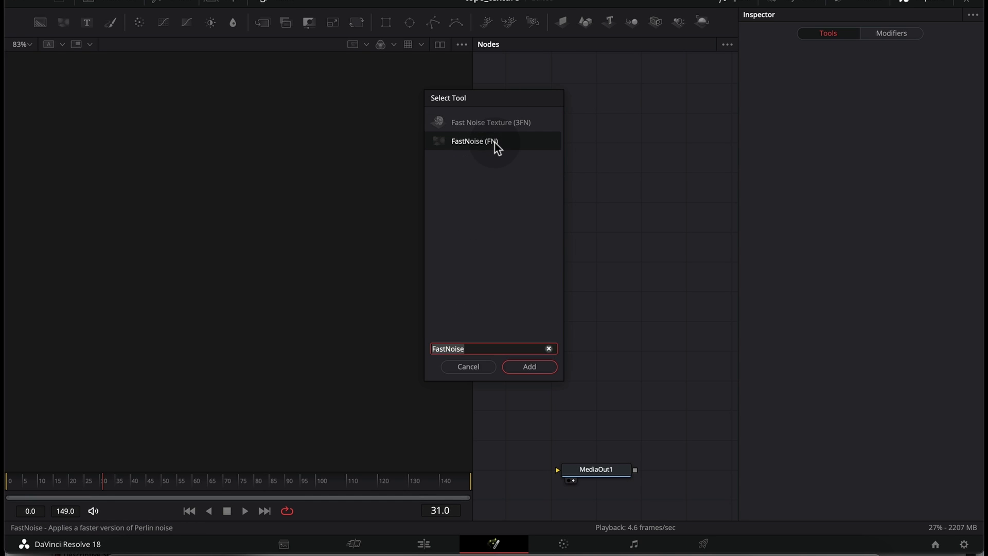
click(529, 369)
drag(563, 134, 363, 166)
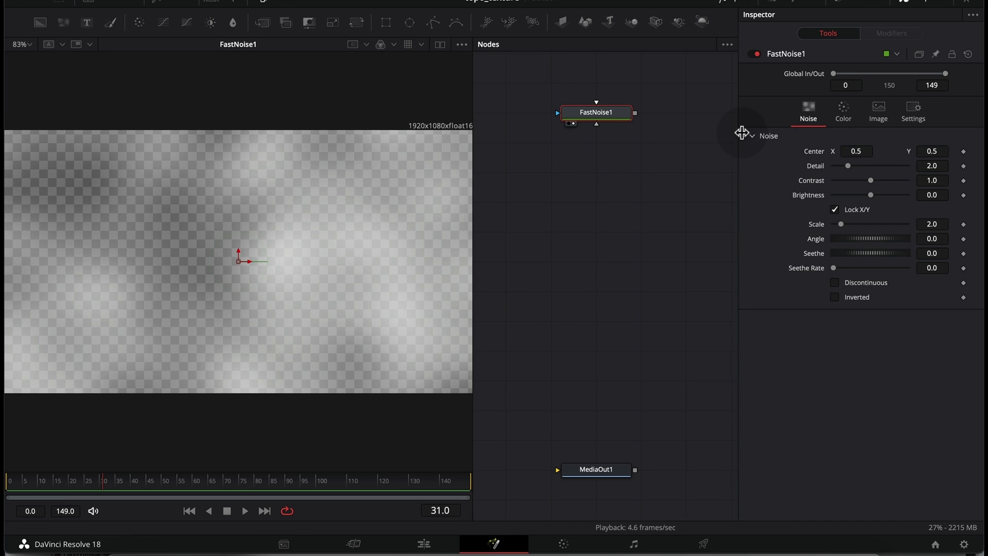
Make FastNoise1's Color 1 opaque, set Detail 2.99, Scale 4.88, Seethe Rate 0.031, and preview.
click(832, 116)
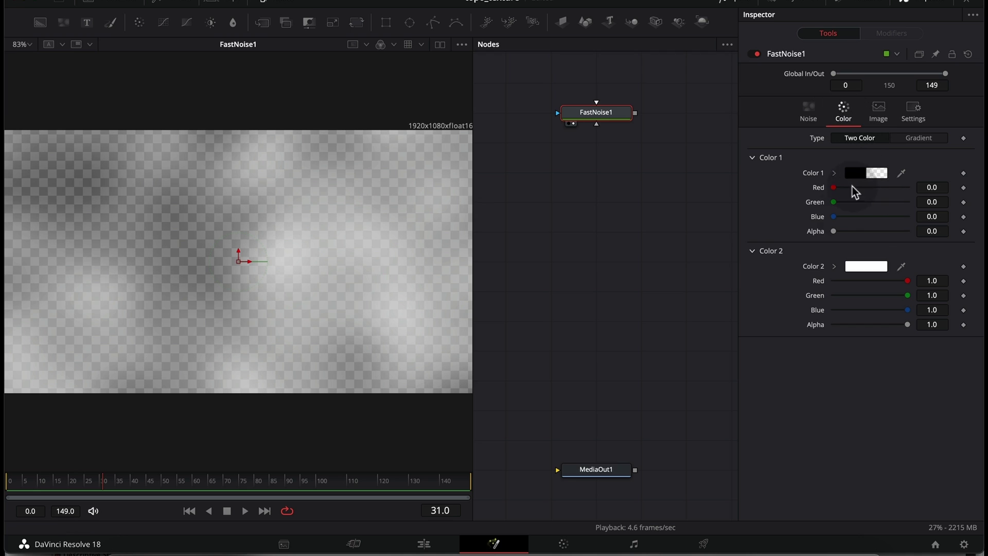
drag(834, 232, 921, 239)
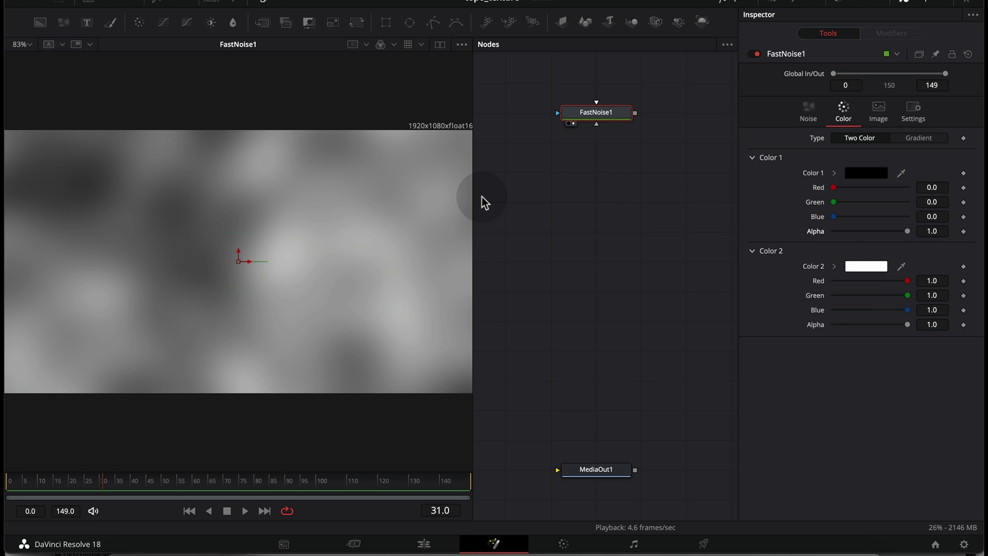
click(804, 112)
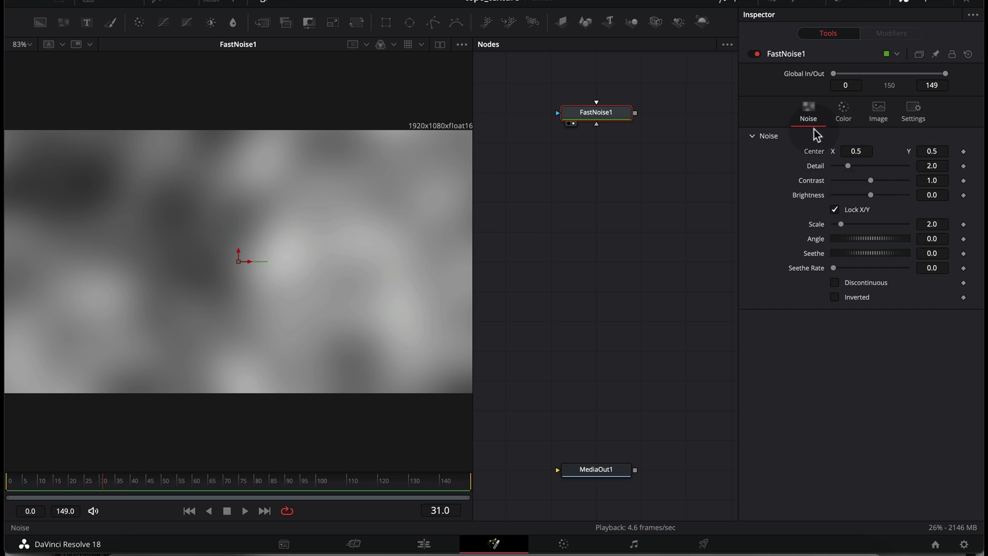
drag(848, 165, 901, 186)
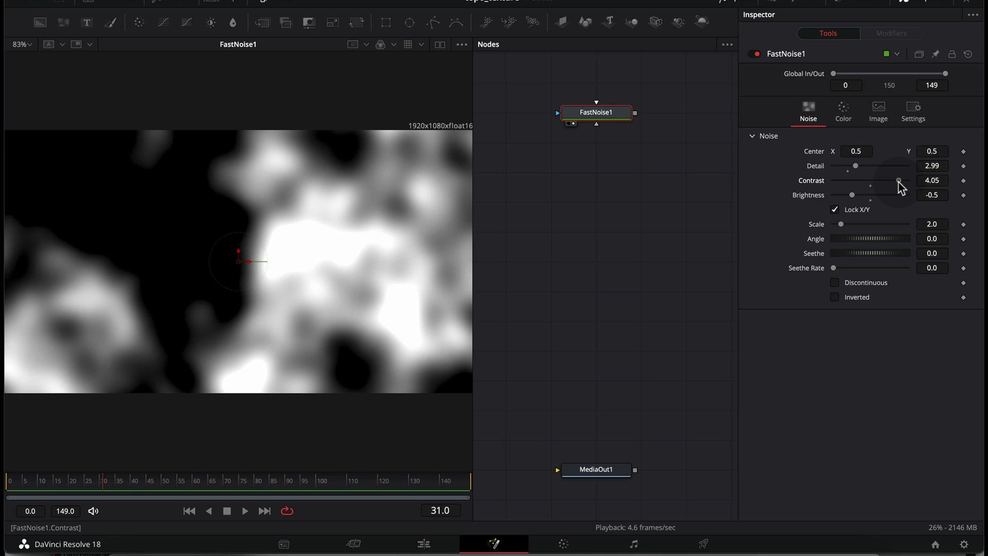
drag(843, 224, 853, 224)
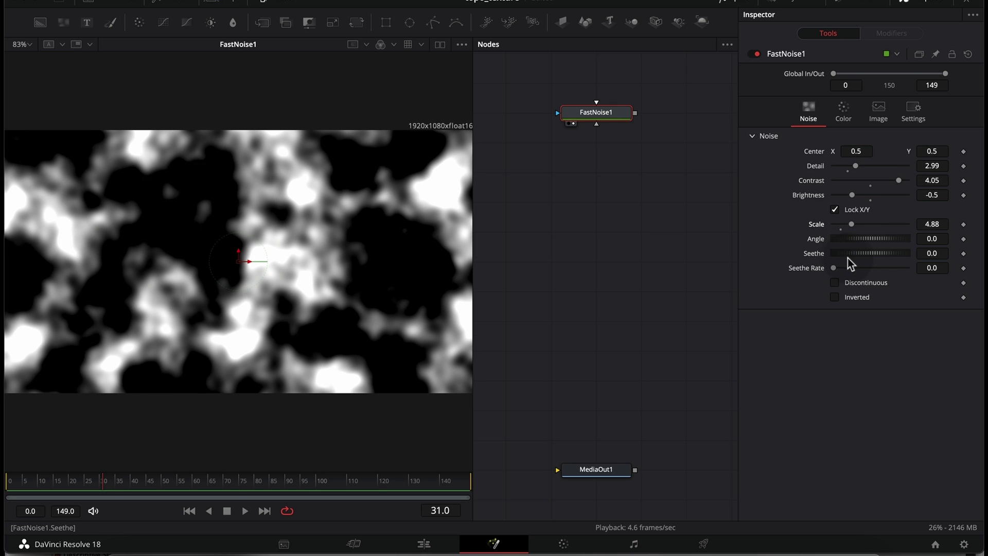
drag(828, 265, 835, 268)
key(space)
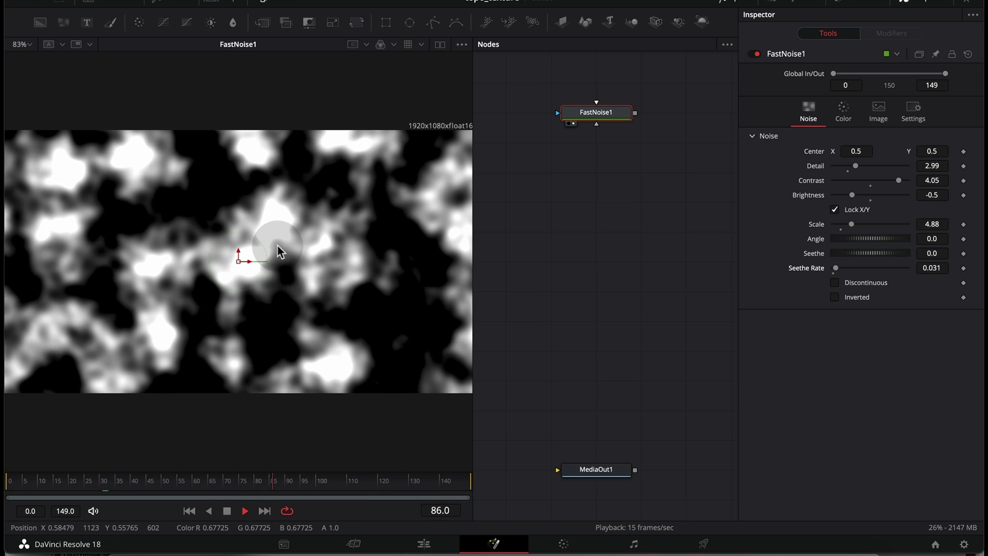
Stop playback and add a Box Blur node after FastNoise1.
key(space)
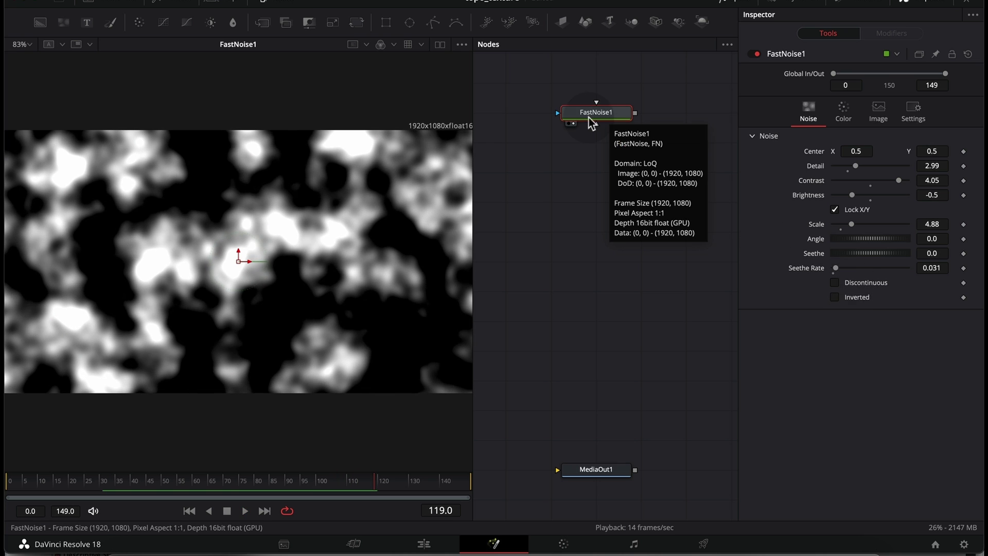
key(shift+space)
text(b)
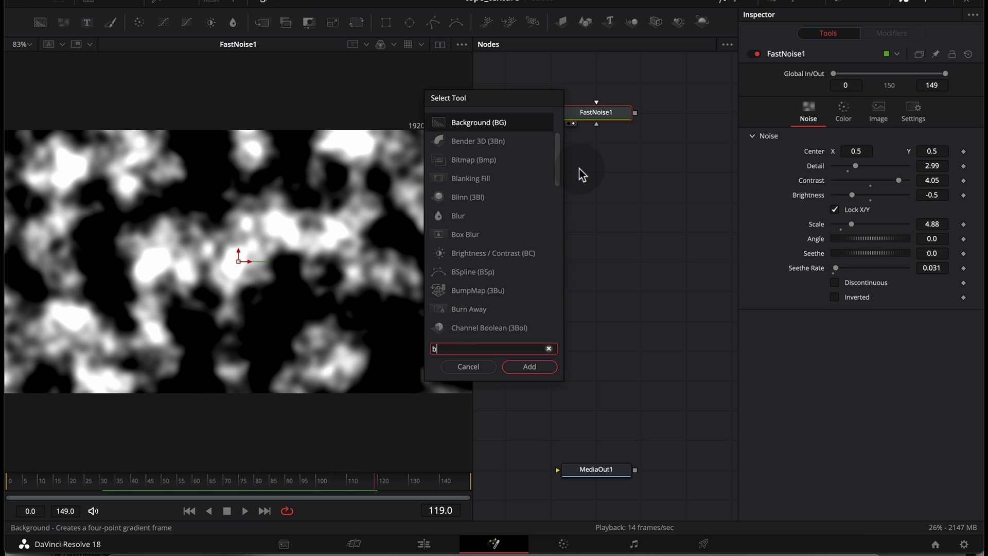
text(ox)
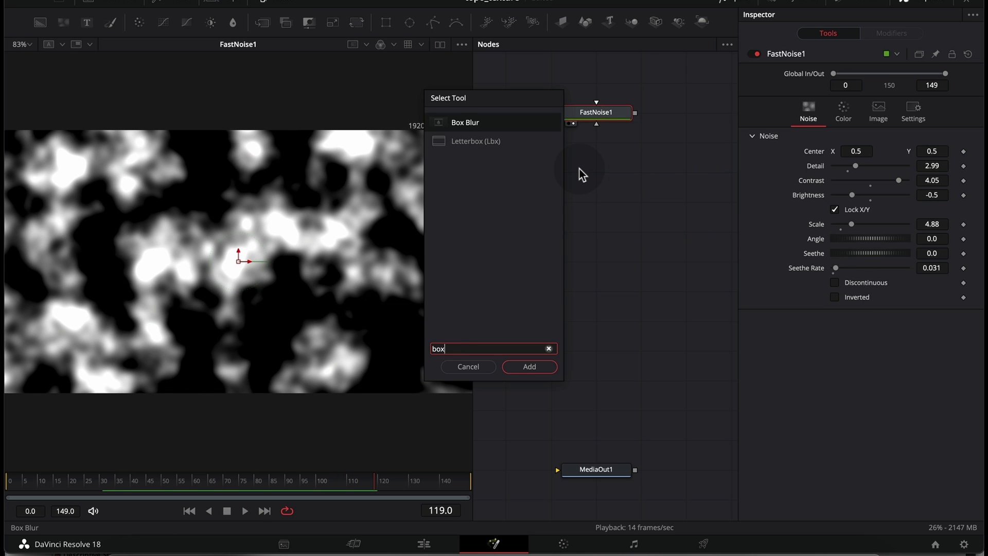
key(Return)
Abandon the Posterize tool search and bring up the Effects library instead.
key(shift+space)
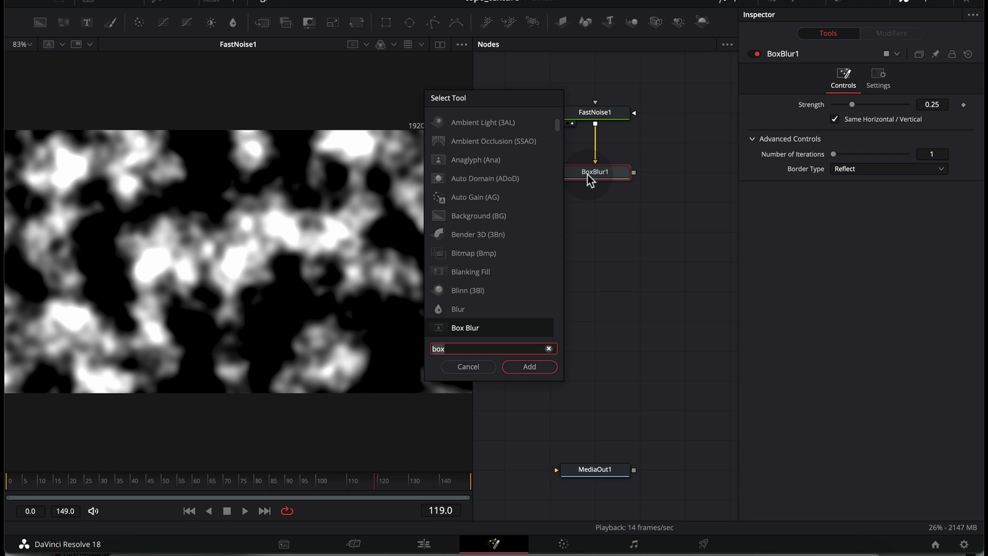
text(poster)
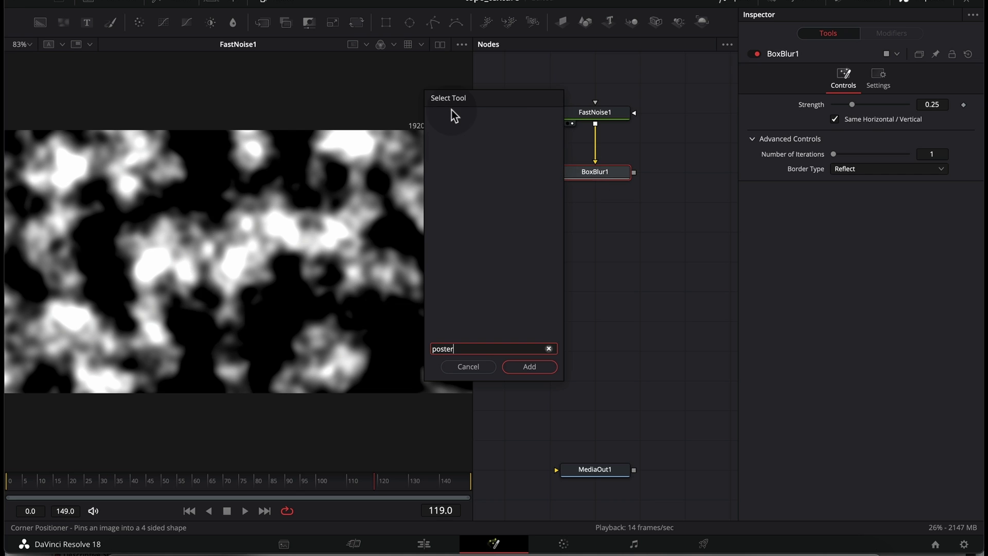
click(469, 367)
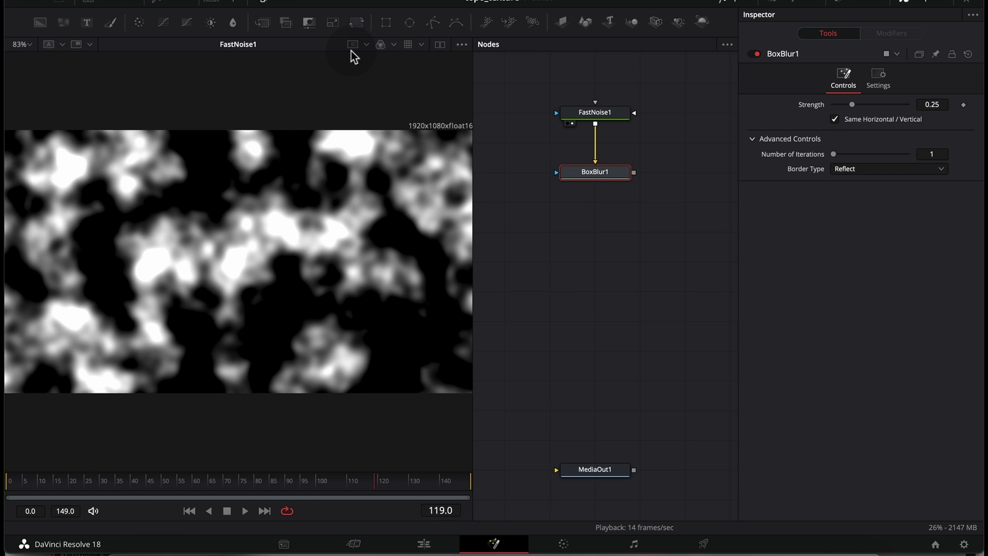
click(192, 4)
Add a Posterize node from the Effects library below BoxBlur1, then close the library.
click(44, 405)
click(11, 443)
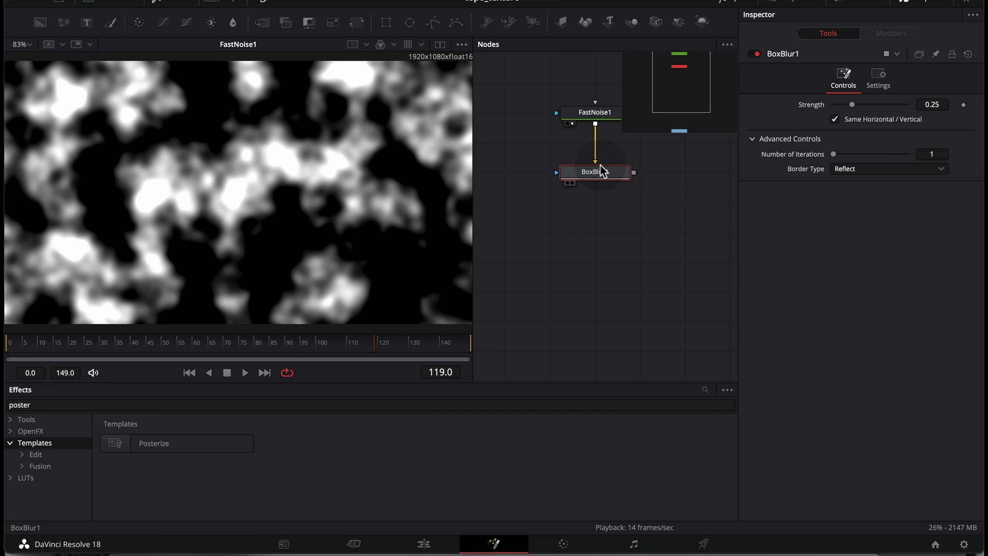
double_click(171, 445)
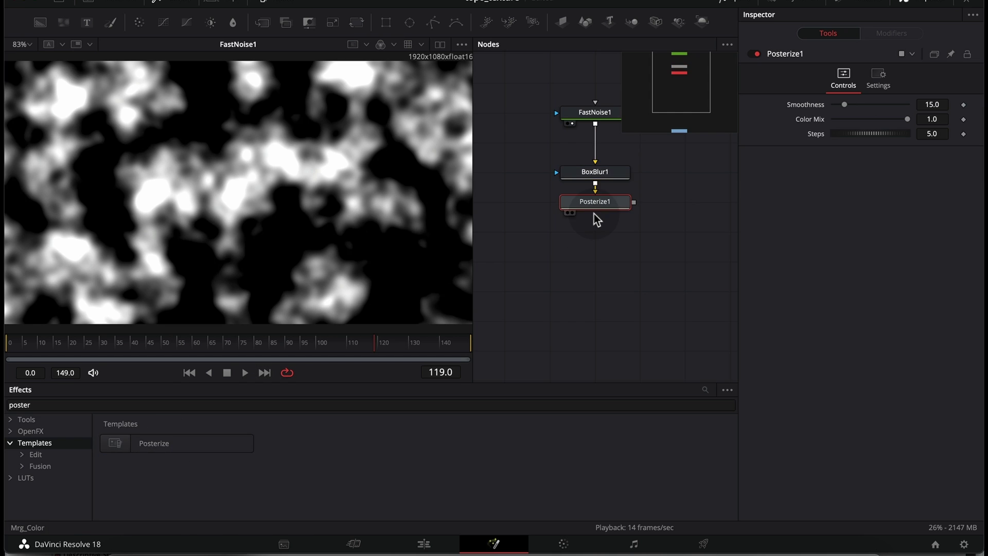
drag(602, 211, 324, 201)
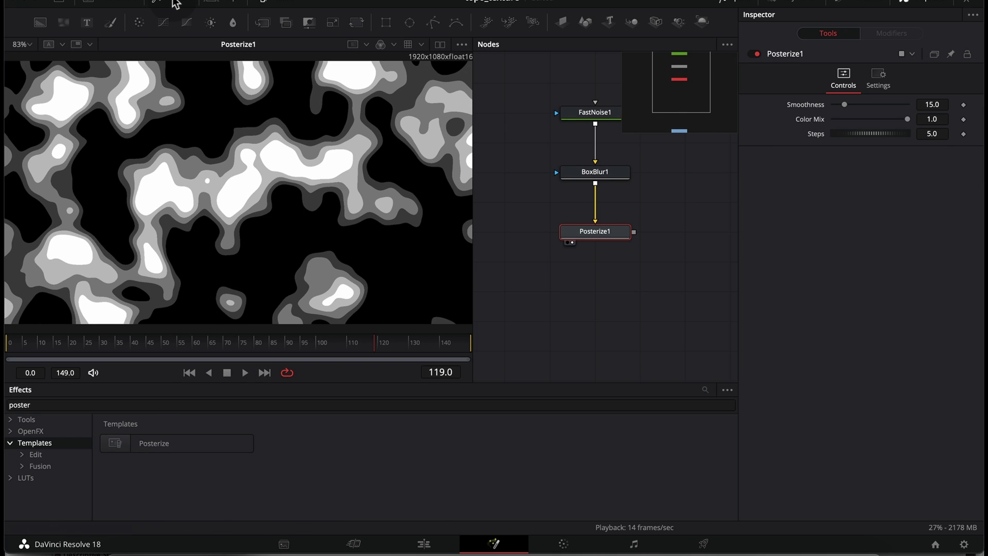
click(175, 4)
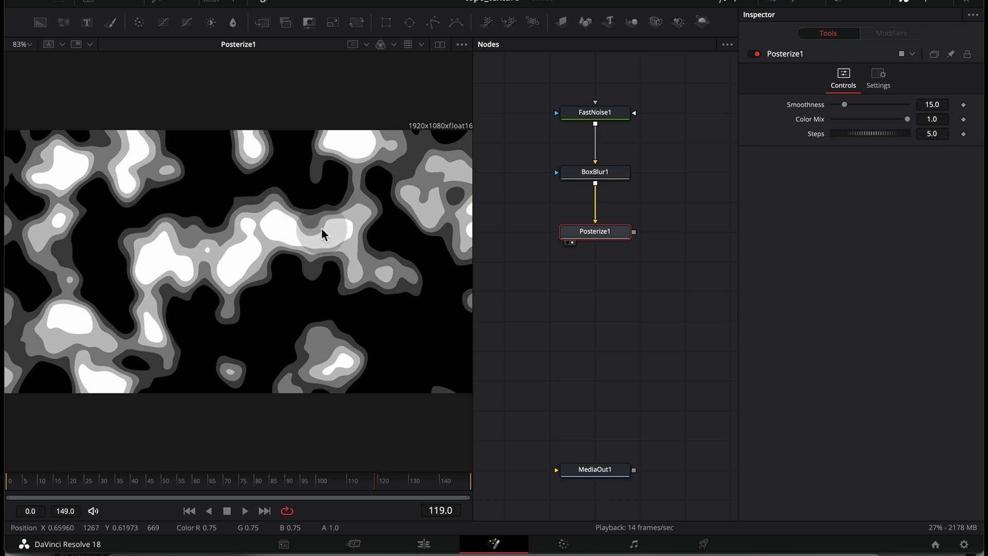
mouse_move(598, 238)
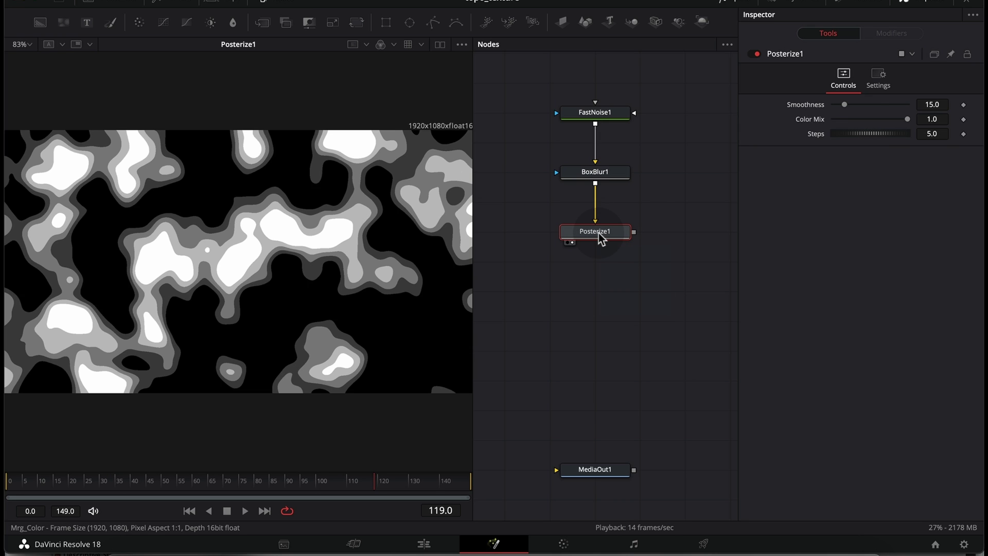
Add an Edge Detect node under Posterize1 and show it in the viewer.
key(shift+space)
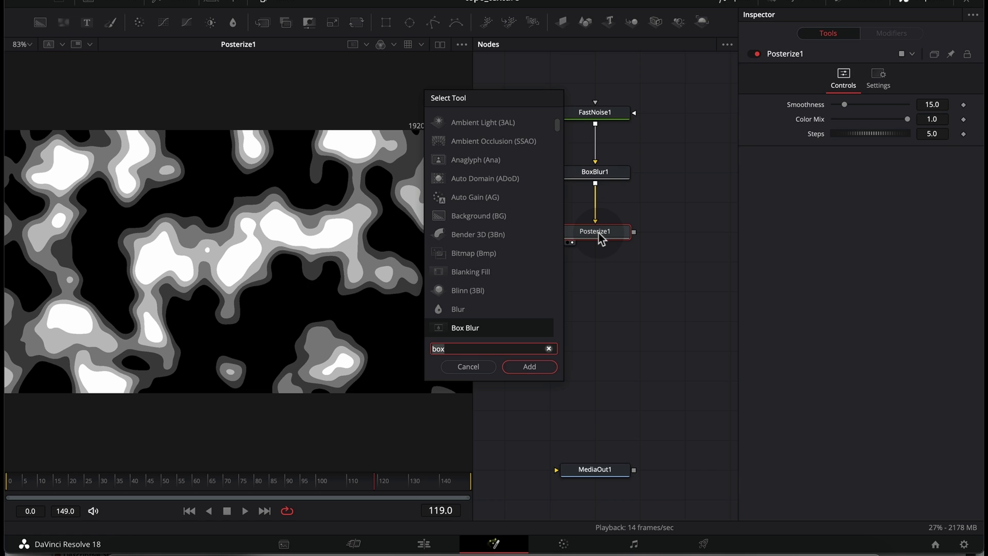
text(edg)
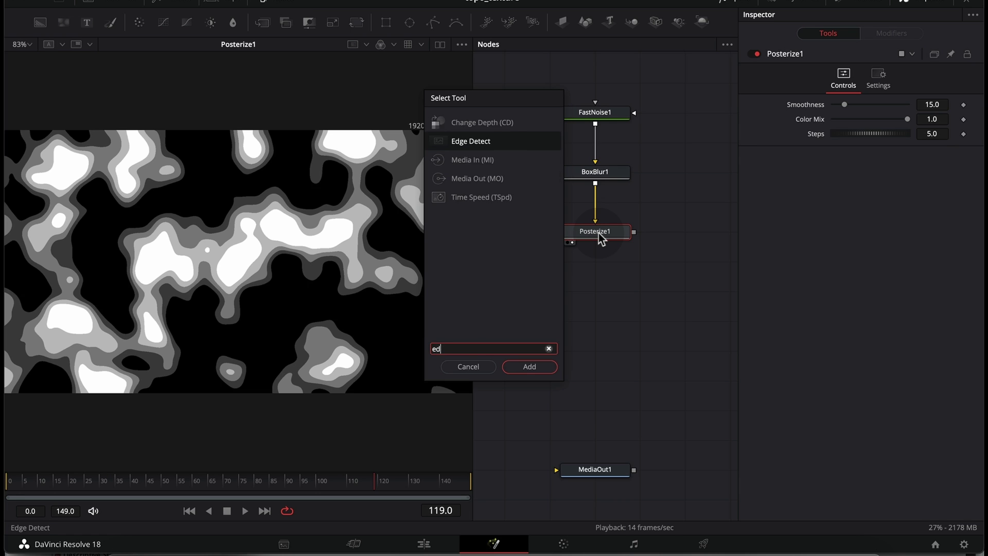
click(532, 369)
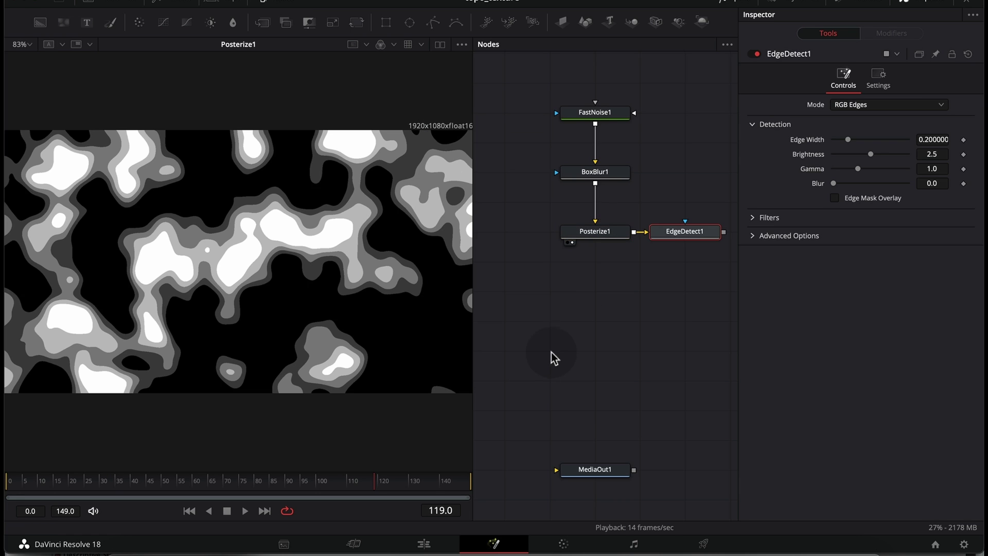
drag(677, 242, 592, 301)
key(1)
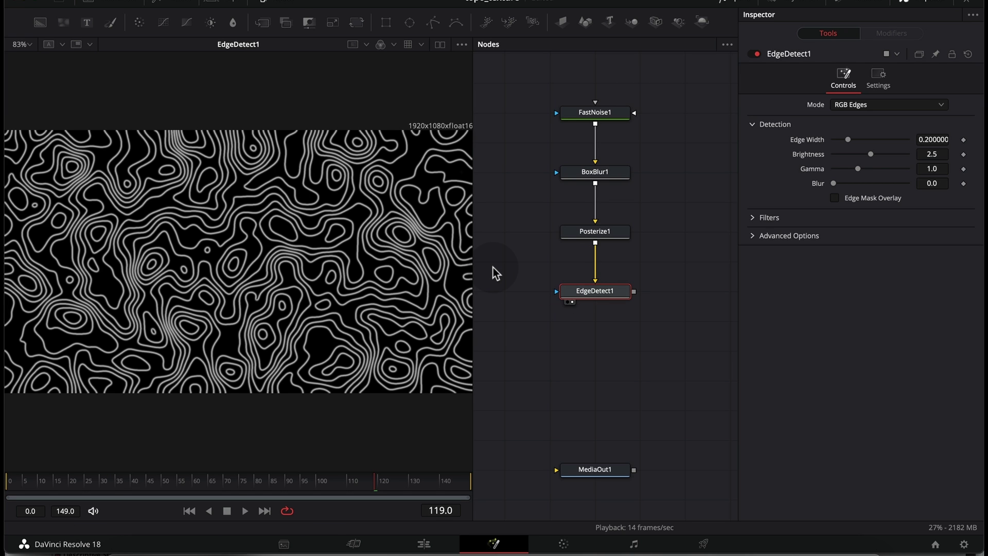
Lower EdgeDetect1's Edge Width to 0.134 for thinner contour lines.
click(607, 233)
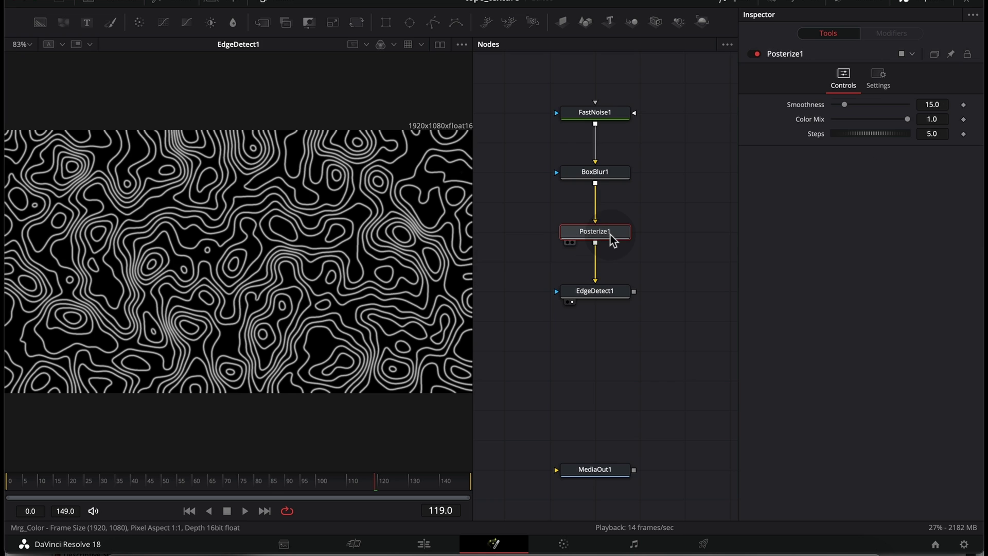
click(599, 295)
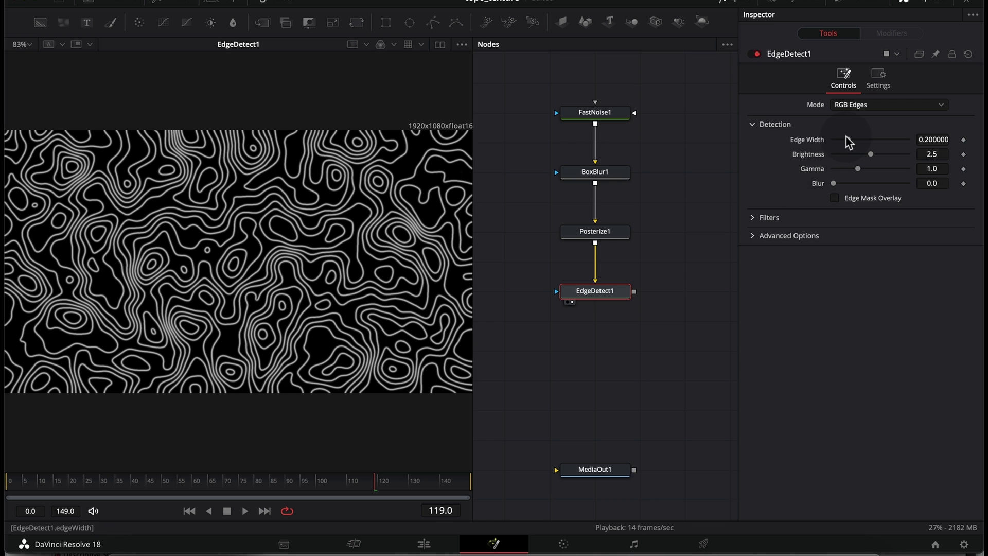
drag(847, 139, 893, 156)
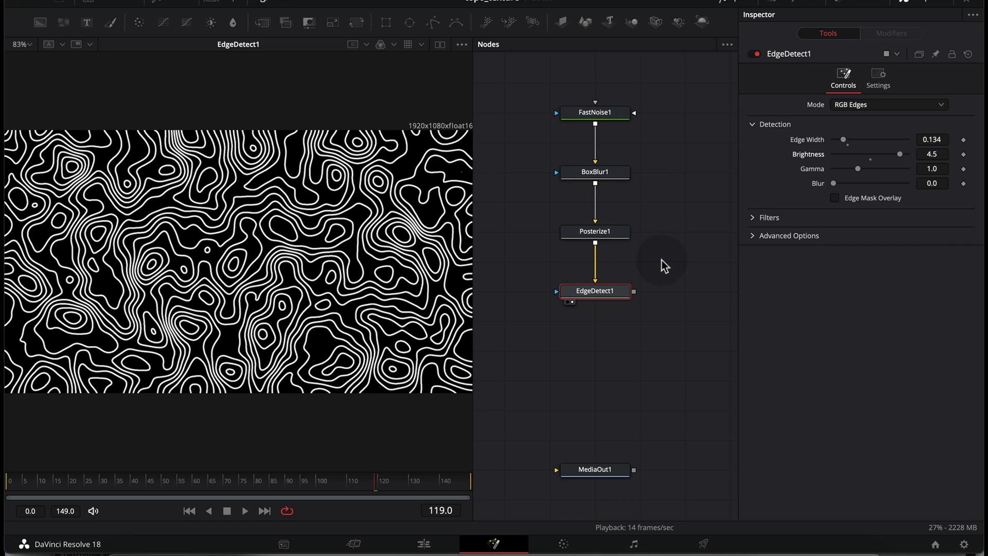
click(613, 116)
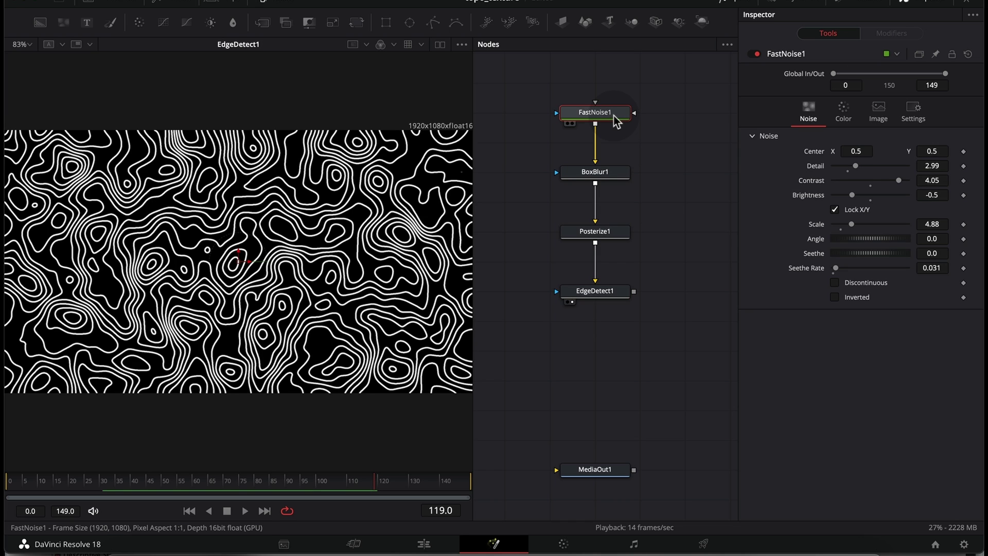
click(844, 115)
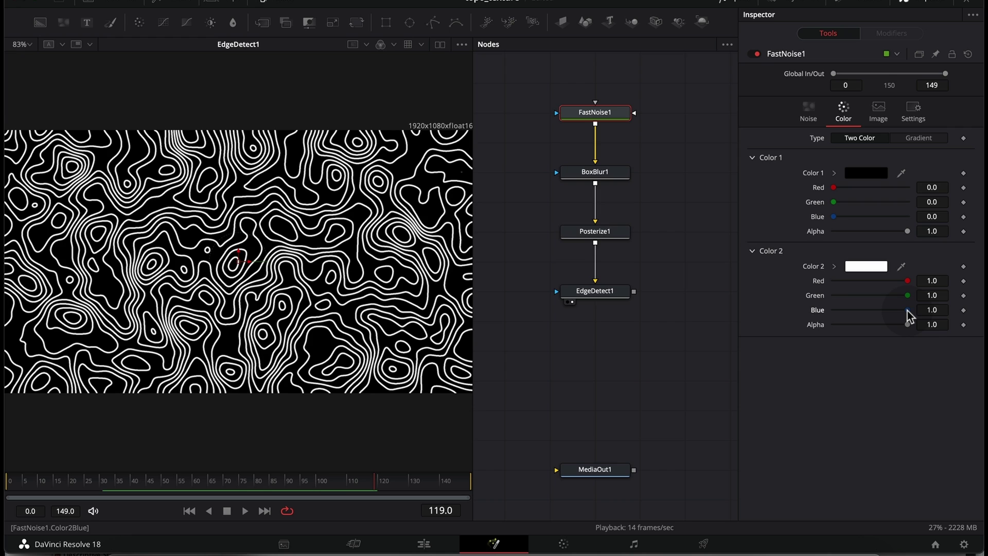
drag(907, 310, 828, 313)
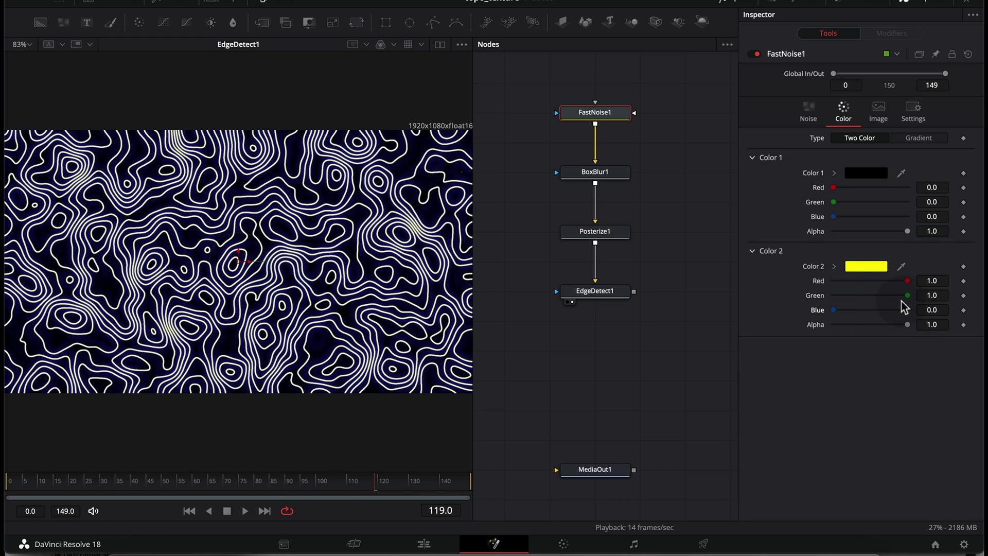
drag(906, 295, 856, 294)
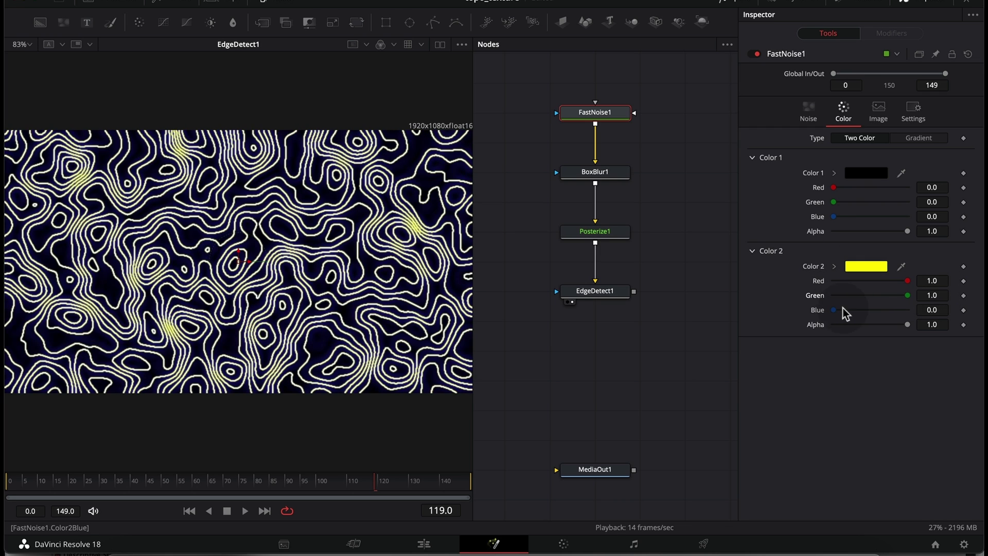
drag(834, 310, 929, 322)
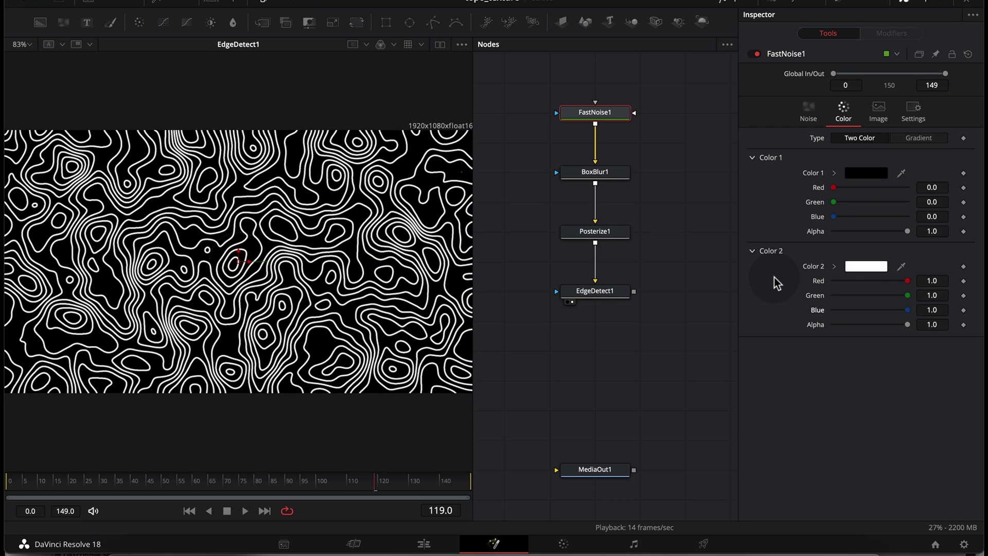
click(597, 296)
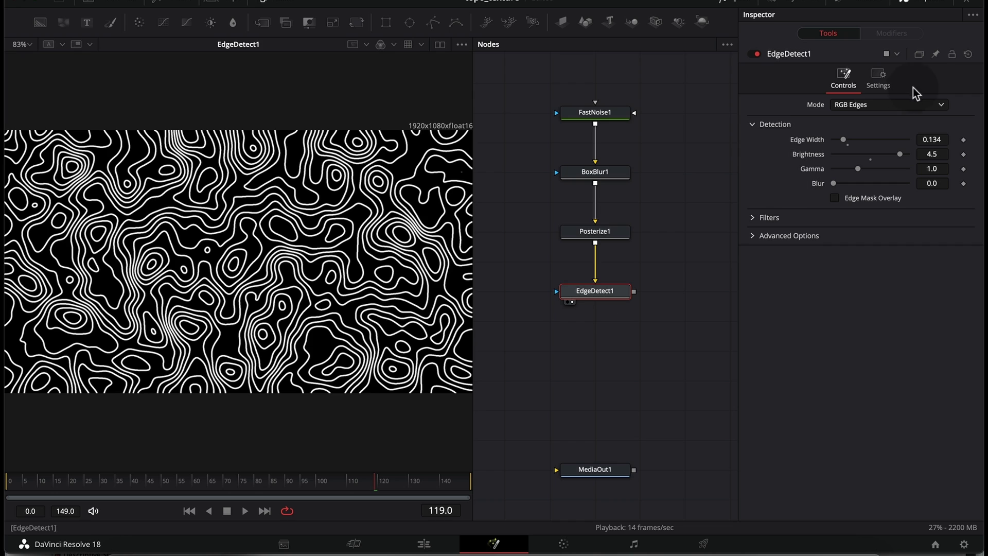
Switch EdgeDetect1 to Grayscale Edges with Edge Color red 0, green 0.362, blue 1.0.
click(863, 104)
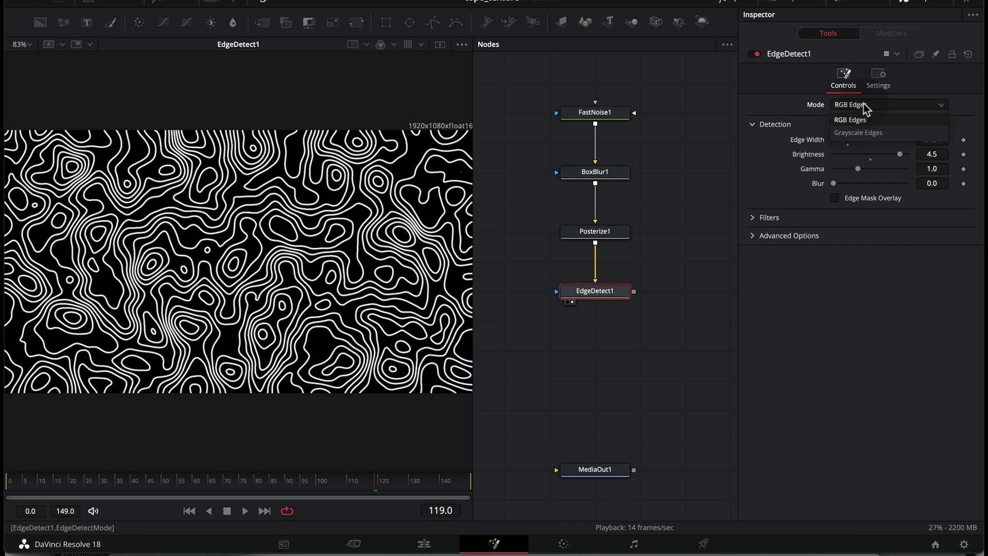
click(855, 132)
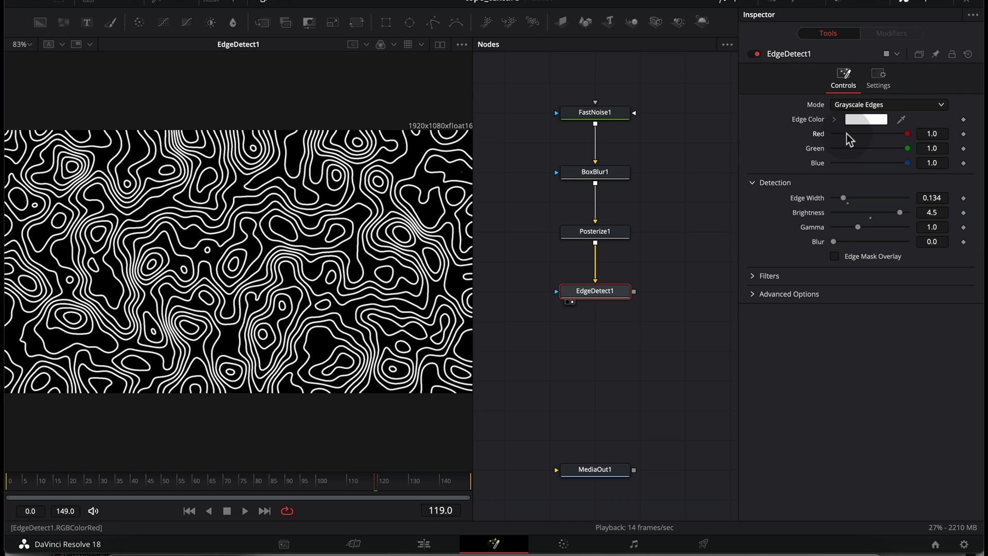
drag(907, 134, 789, 136)
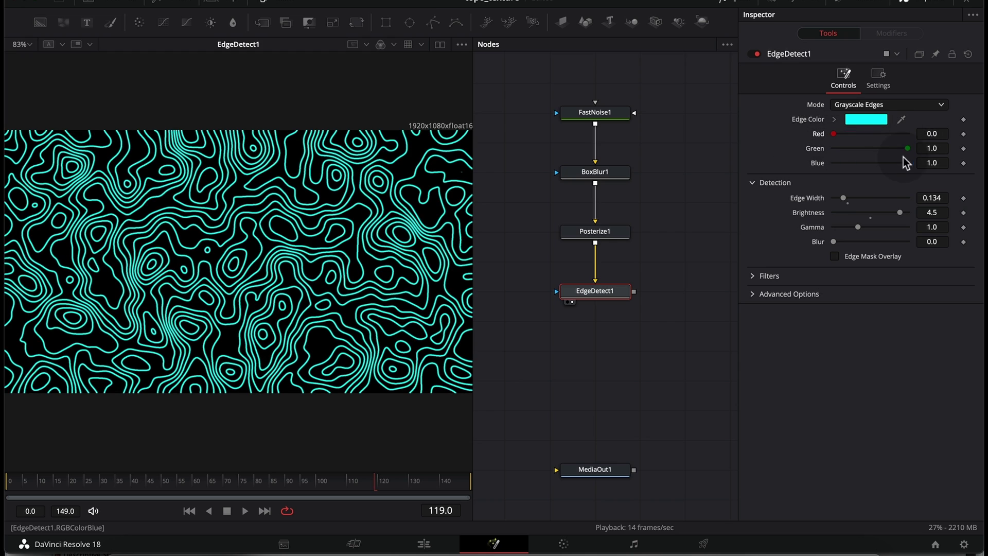
drag(908, 149, 812, 151)
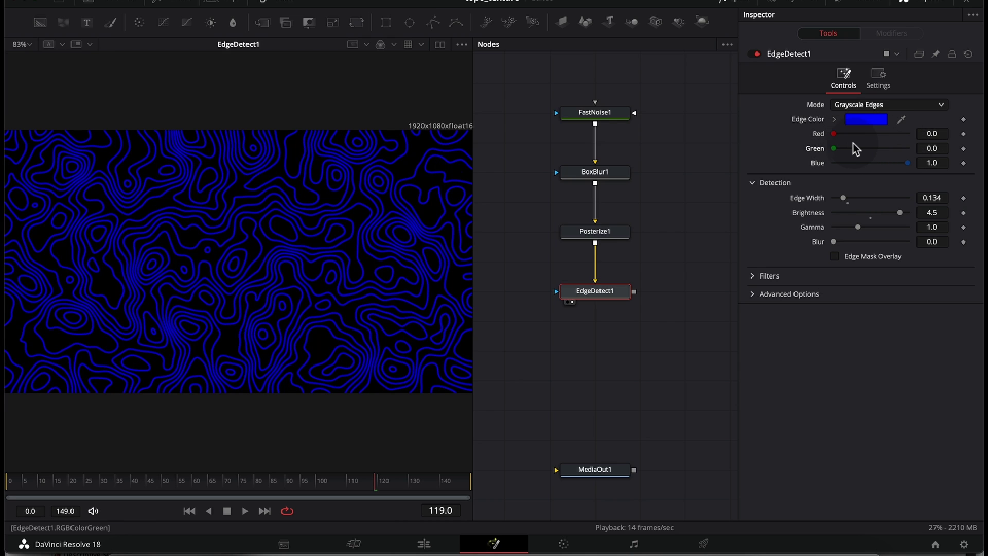
drag(834, 149, 861, 149)
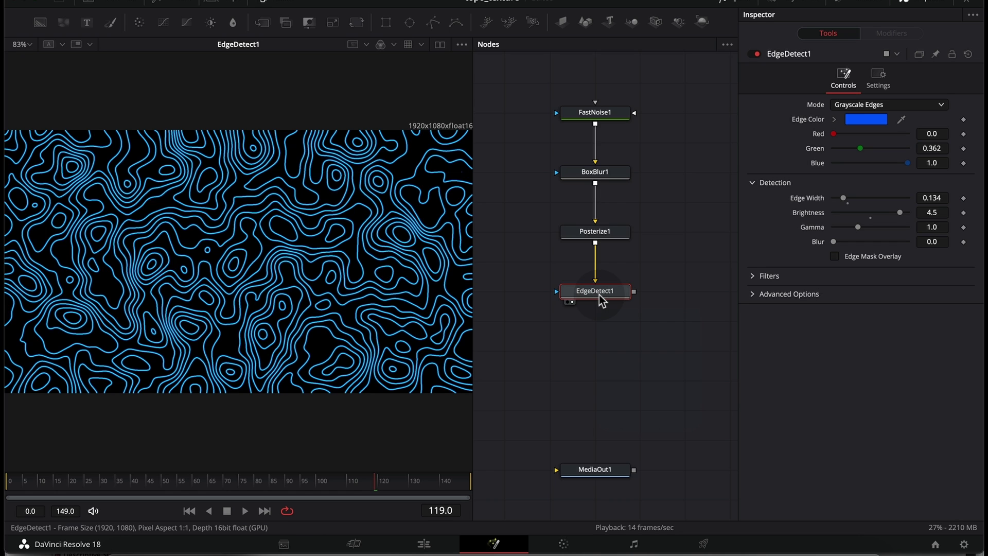
Add a Luma Keyer after EdgeDetect1 and move it down the tree.
key(shift+space)
text(l)
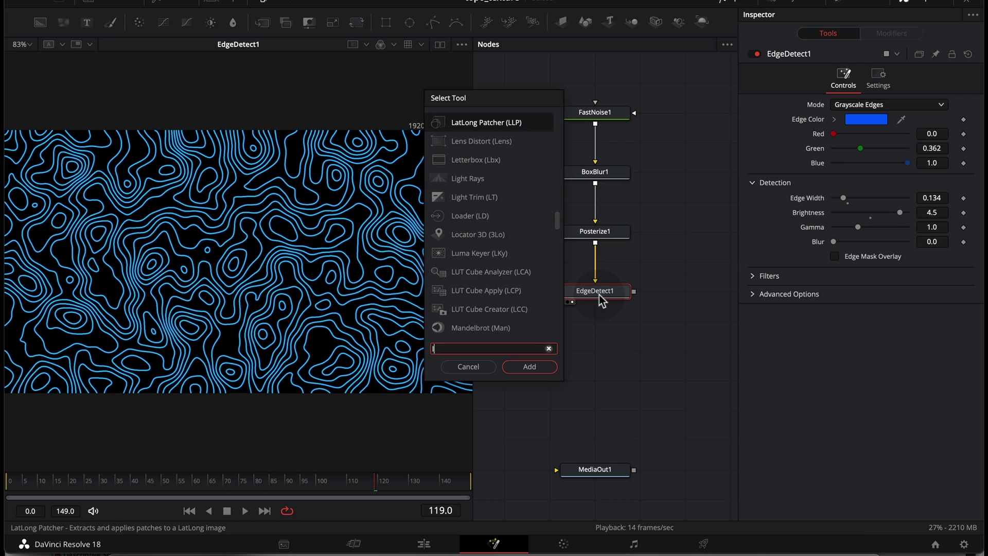
text(um)
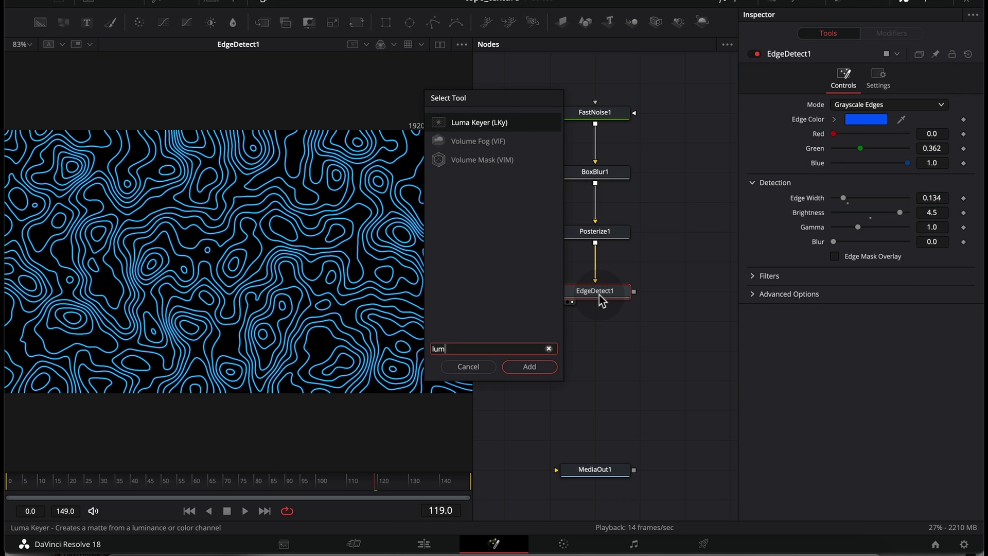
key(Return)
drag(594, 322, 319, 267)
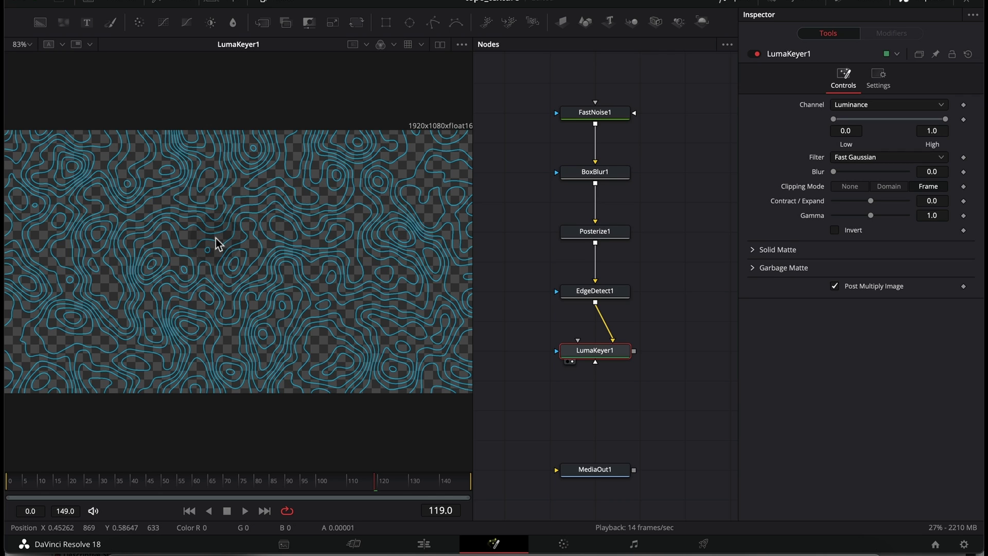
Check the viewer's Checker Underlay display option, then bring the tool search back.
right_click(361, 224)
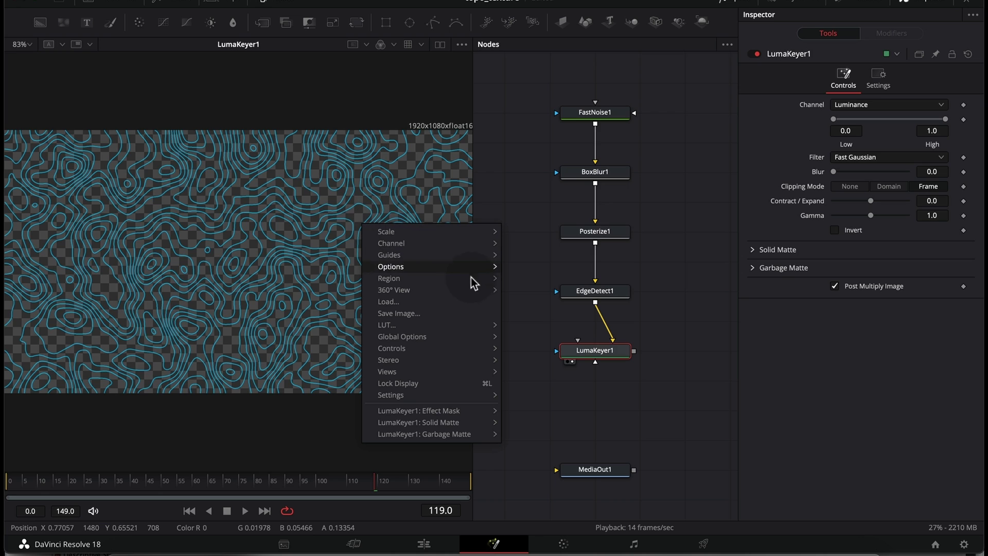
mouse_move(474, 279)
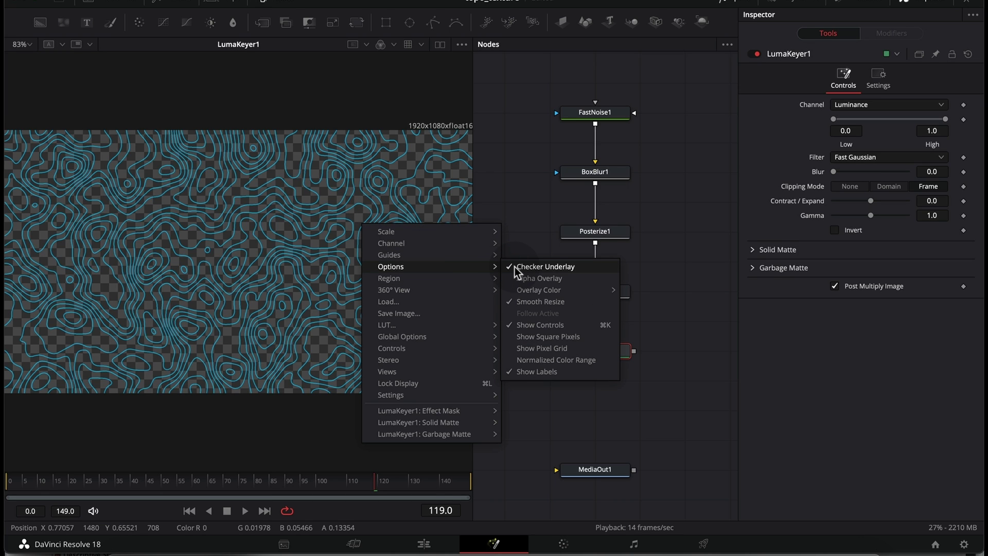
click(592, 355)
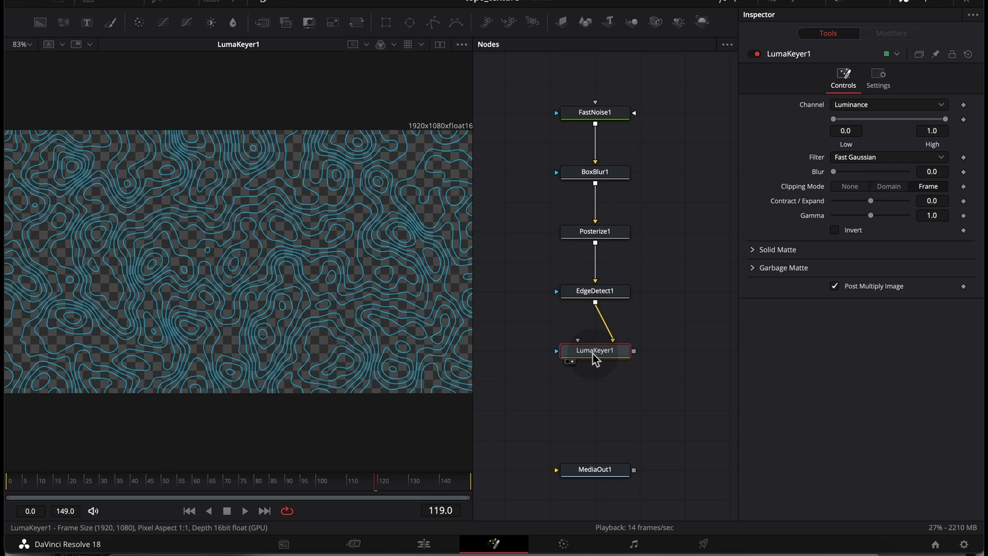
key(shift+space)
Add a Background node merged under the keyed lines and arrange Background1 and Merge1.
text(lum)
key(BackSpace)
key(BackSpace)
key(BackSpace)
text(bg)
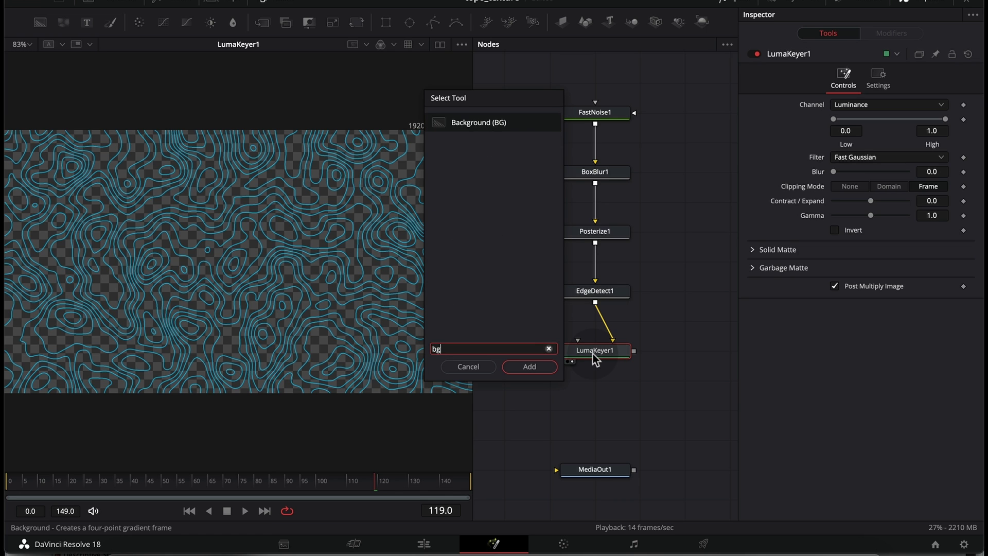
key(Return)
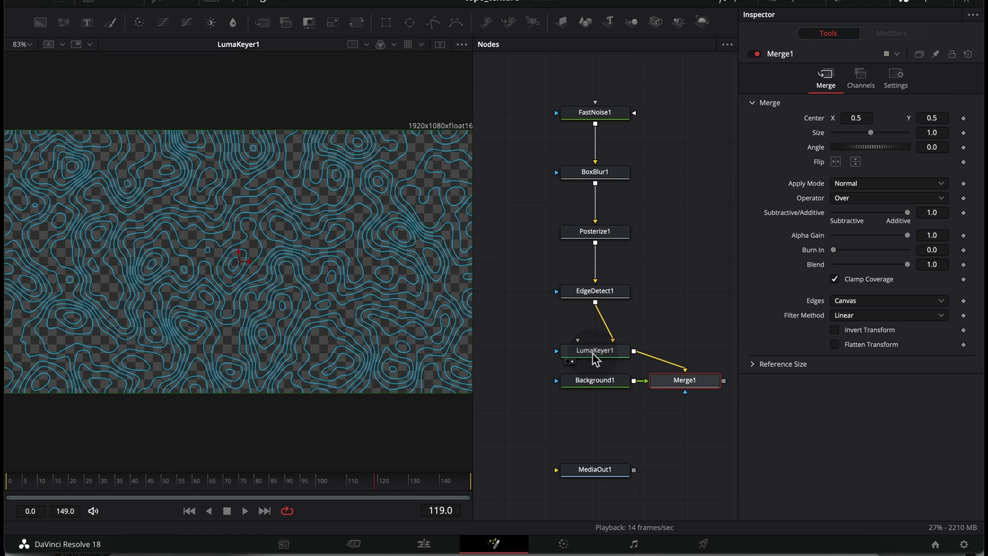
click(608, 388)
drag(606, 385, 515, 386)
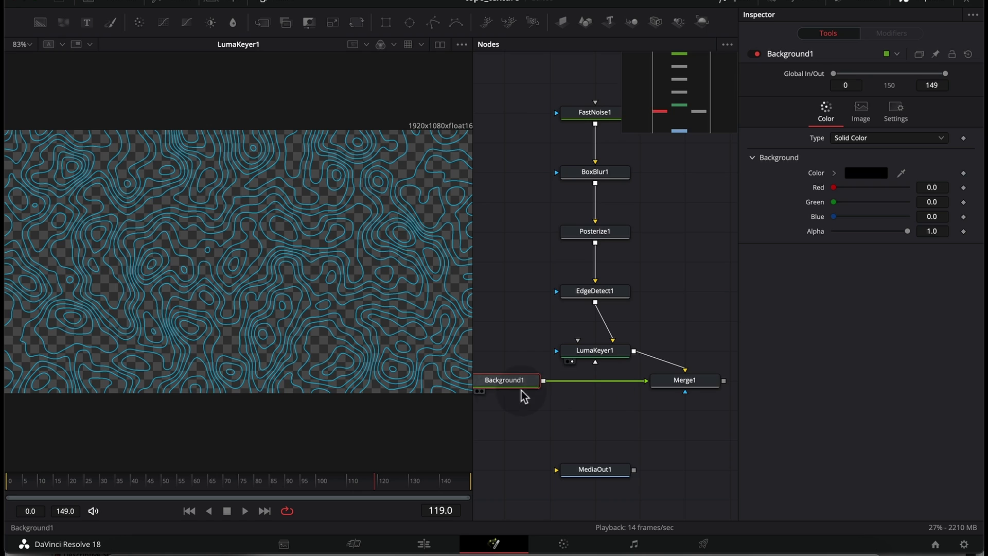
drag(690, 390, 595, 387)
Set Background1's colour to a dark grey of 0.2.
click(867, 174)
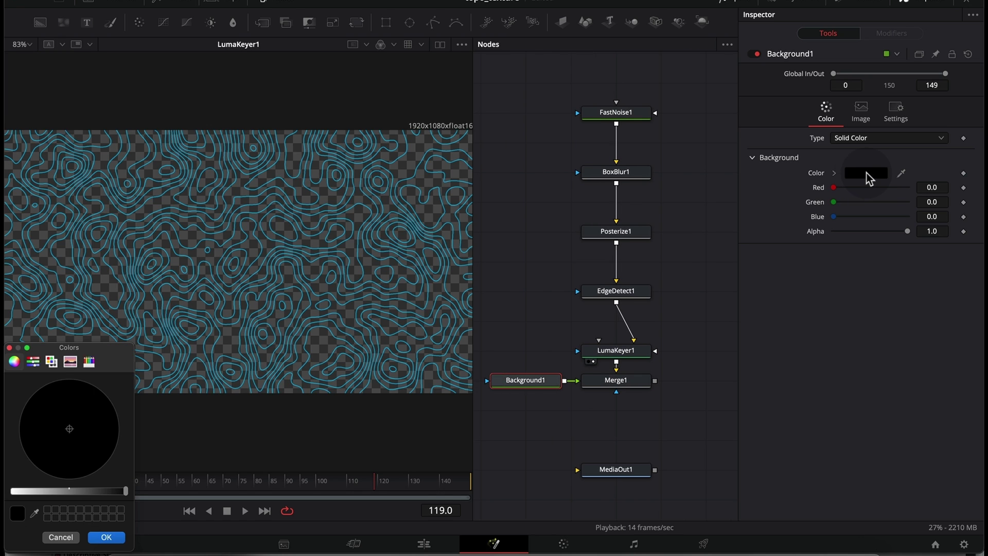
drag(114, 492, 103, 490)
click(106, 537)
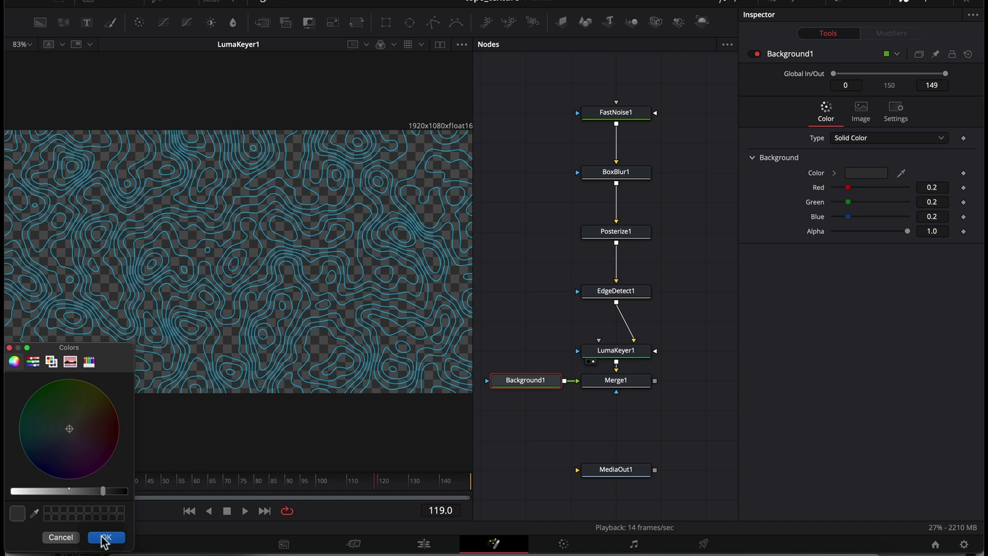
View Merge1 and swap its inputs so the contour lines sit over the grey.
click(607, 381)
key(1)
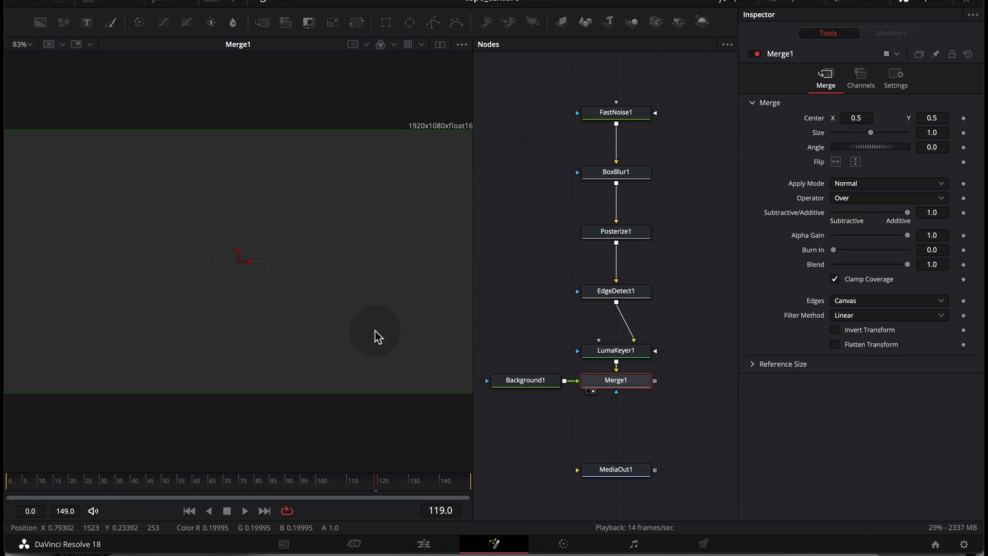
right_click(604, 384)
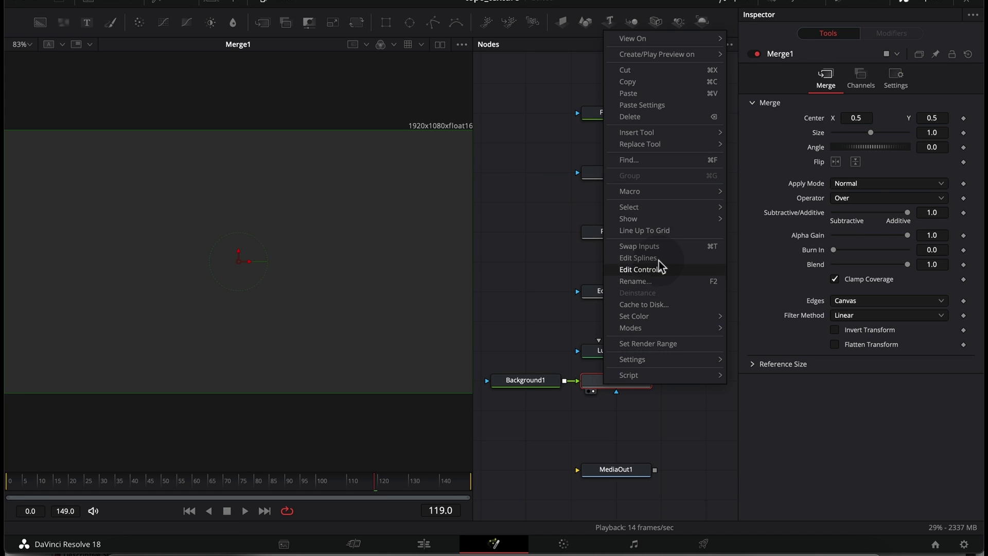
click(678, 247)
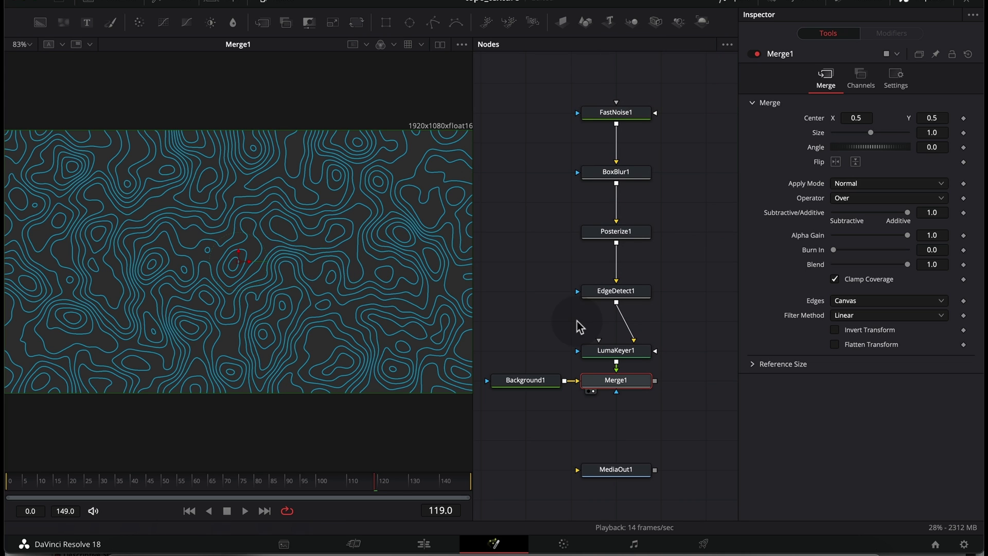
click(610, 290)
Set EdgeDetect1's Edge Color to yellow.
drag(861, 148, 909, 149)
drag(845, 135, 863, 134)
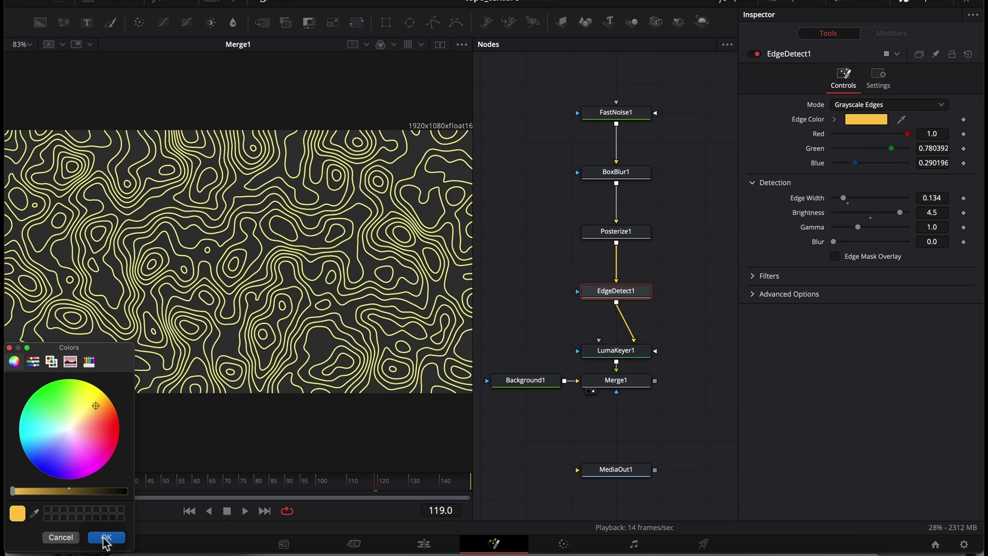
click(106, 537)
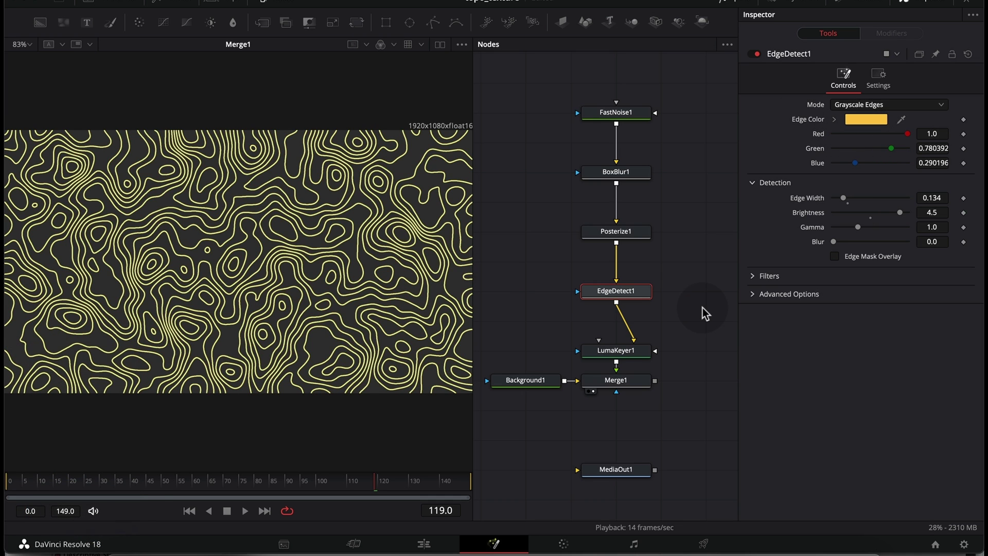
Set FastNoise1's noise to Detail 6.22, Contrast 1.63 and Brightness -0.59.
click(620, 111)
click(808, 112)
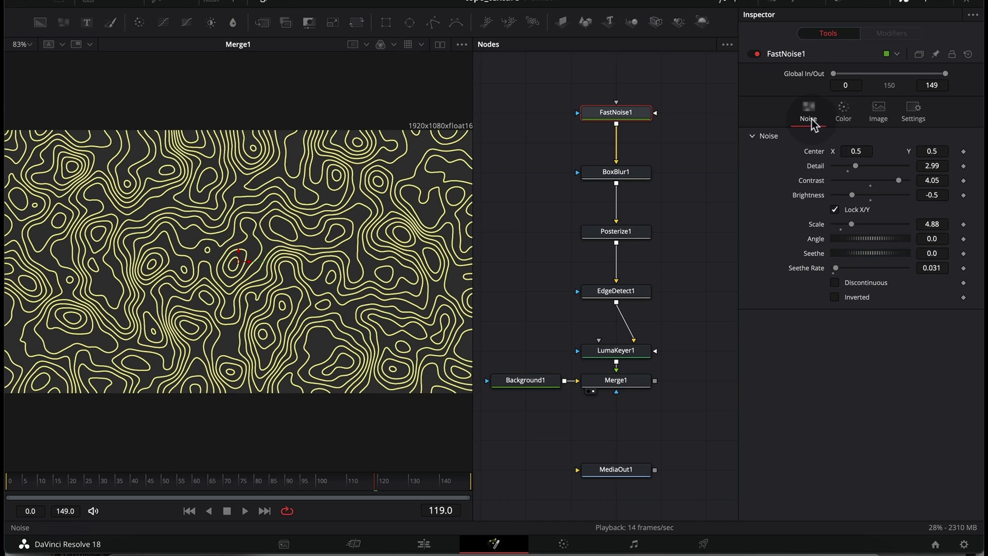
drag(857, 166, 849, 197)
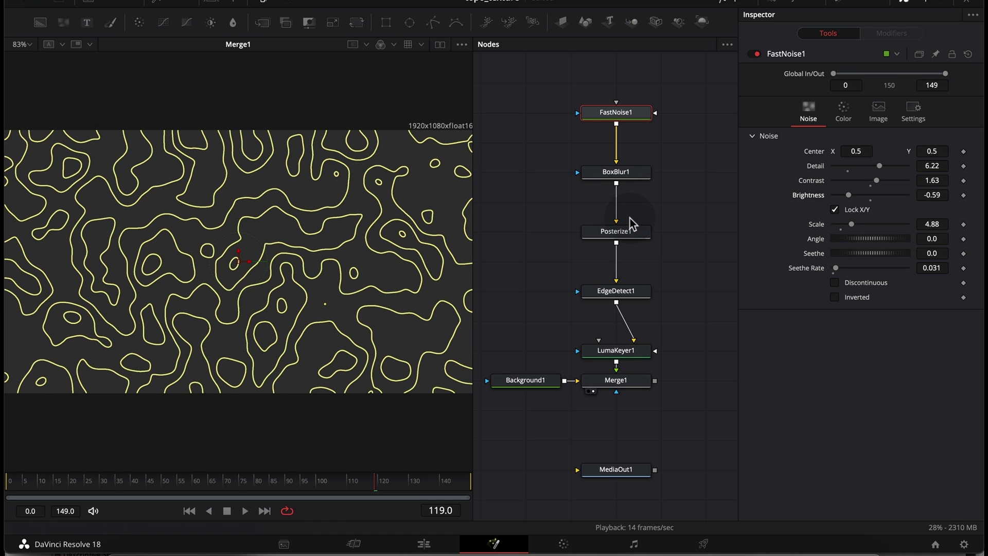
click(617, 291)
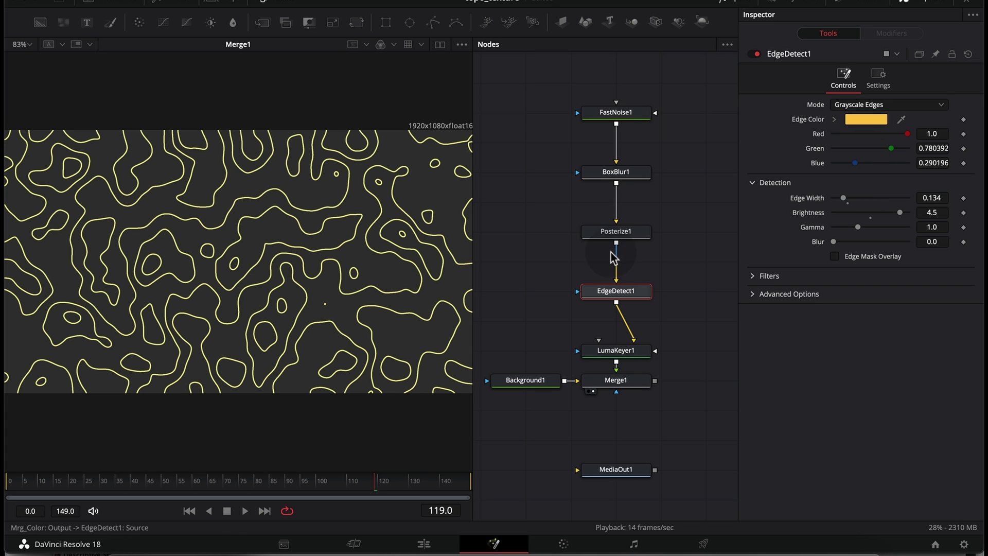
click(614, 233)
Raise Posterize1's Smoothness to 83.5 and preview the contours on another frame.
drag(842, 107, 896, 106)
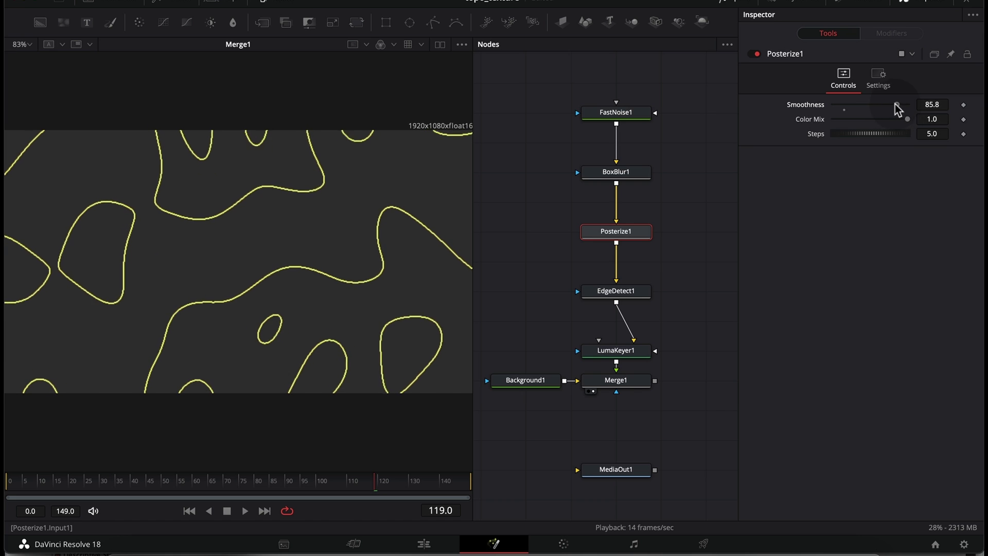
click(122, 484)
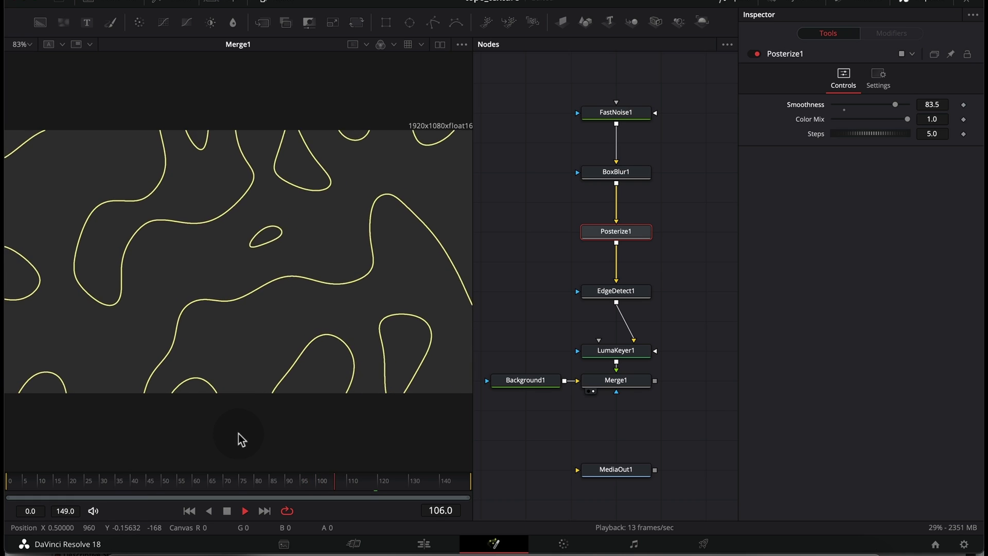
key(space)
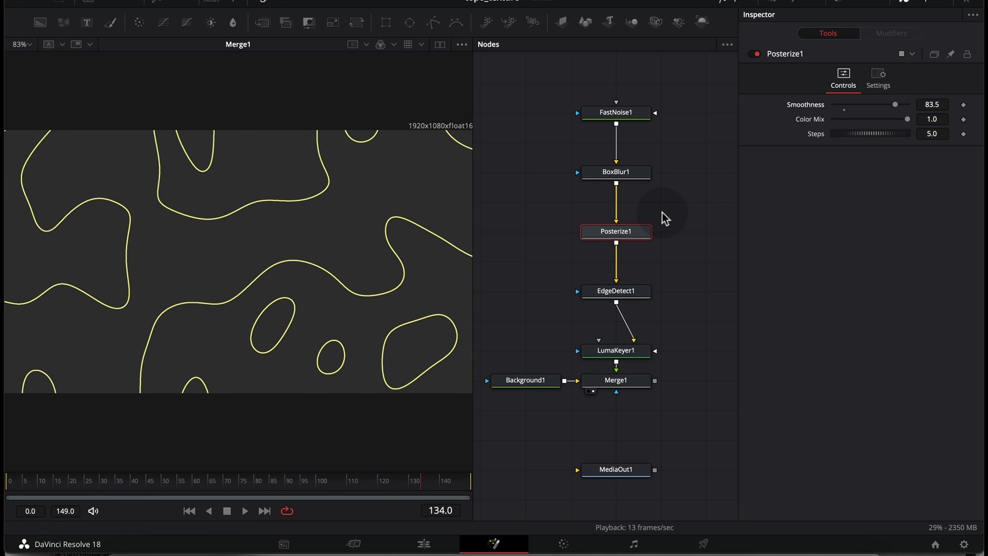
Raise FastNoise1's Seethe Rate to 0.071, preview playback, and connect Merge1's output to MediaOut1.
click(616, 112)
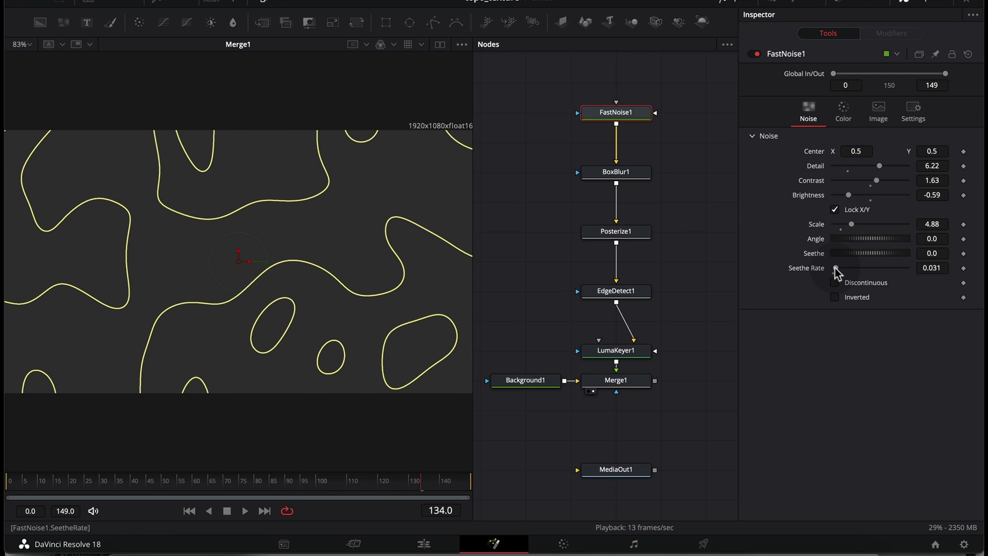
drag(836, 268, 838, 268)
key(space)
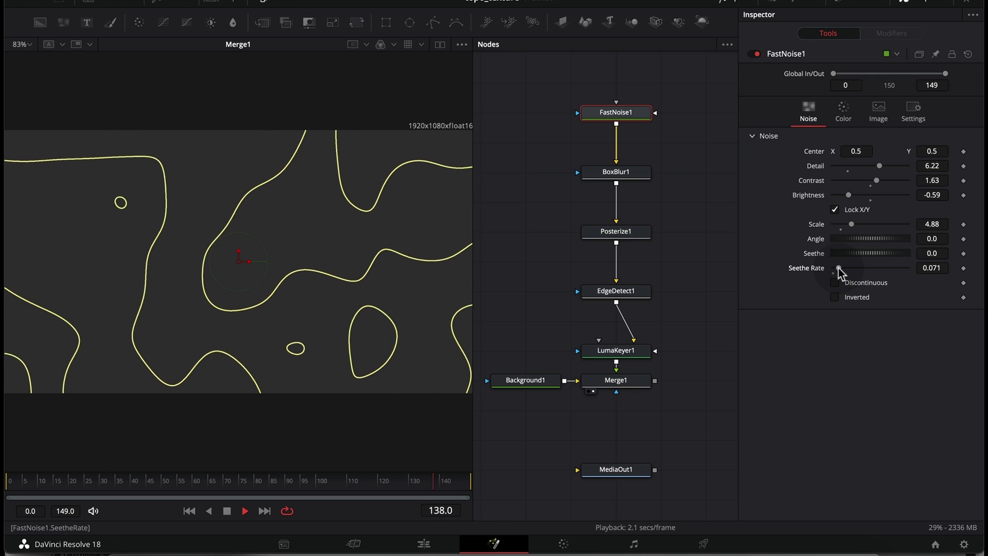
key(space)
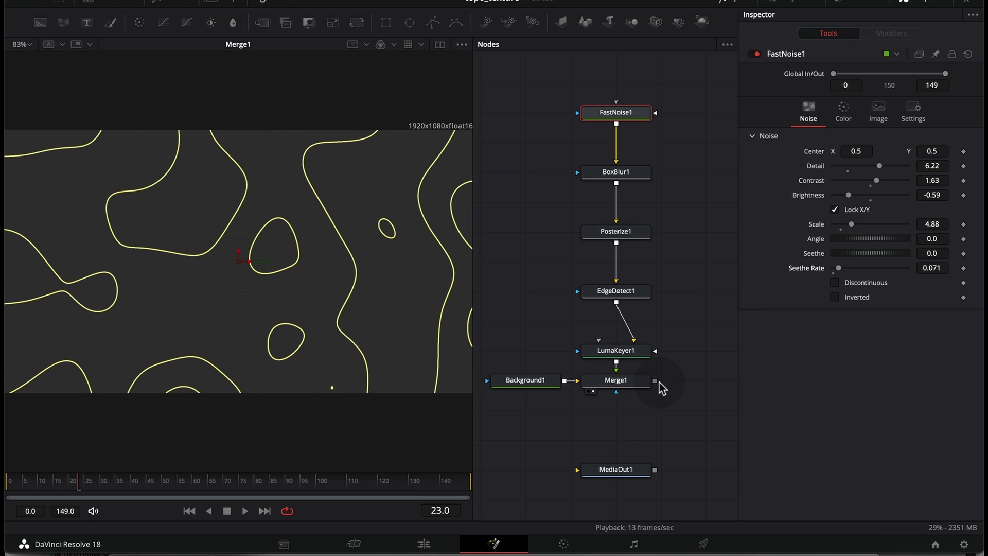
drag(654, 381, 577, 467)
click(615, 474)
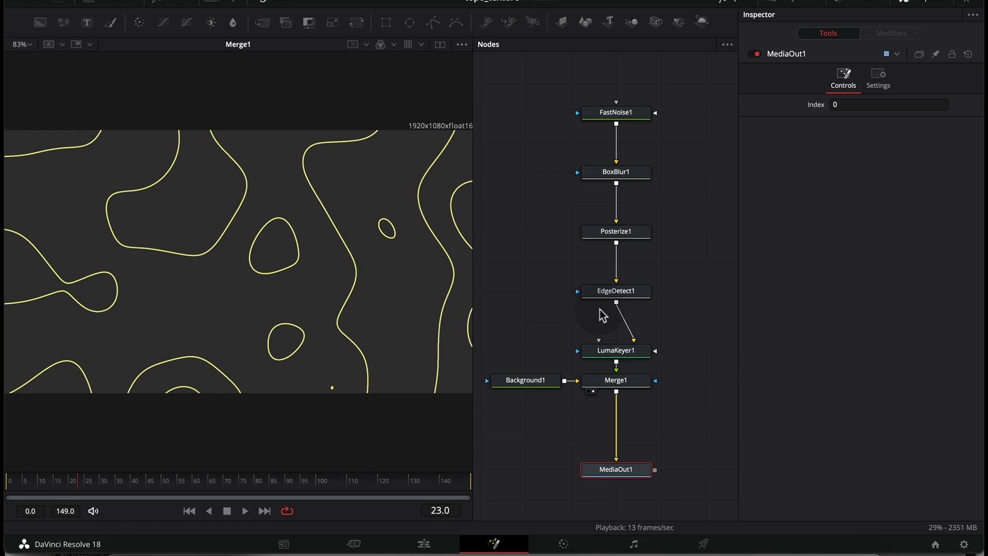
Insert a Glow node after EdgeDetect1, moving EdgeDetect1 up to make room.
drag(608, 302, 607, 271)
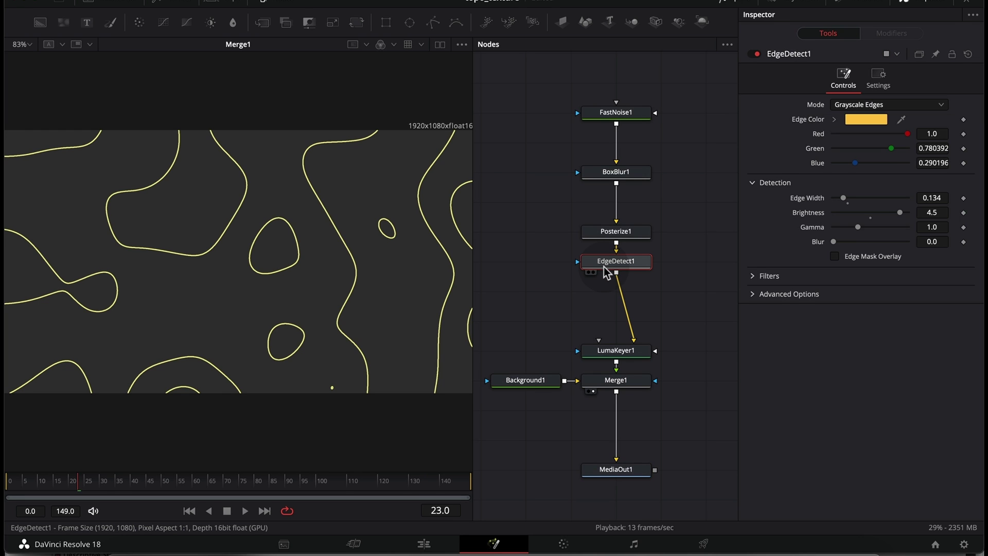
key(shift+space)
text(bg)
key(BackSpace)
key(BackSpace)
text(glow)
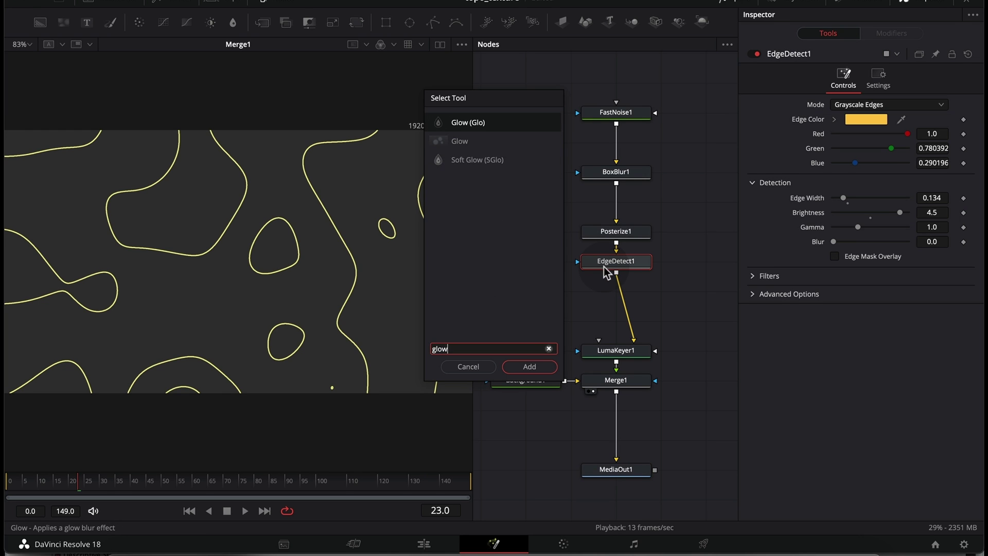
click(497, 147)
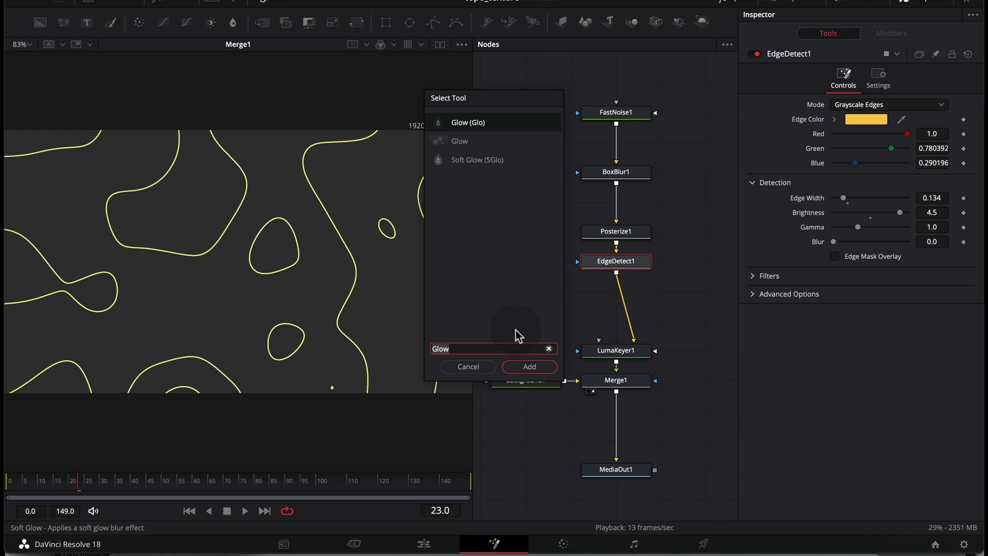
click(521, 367)
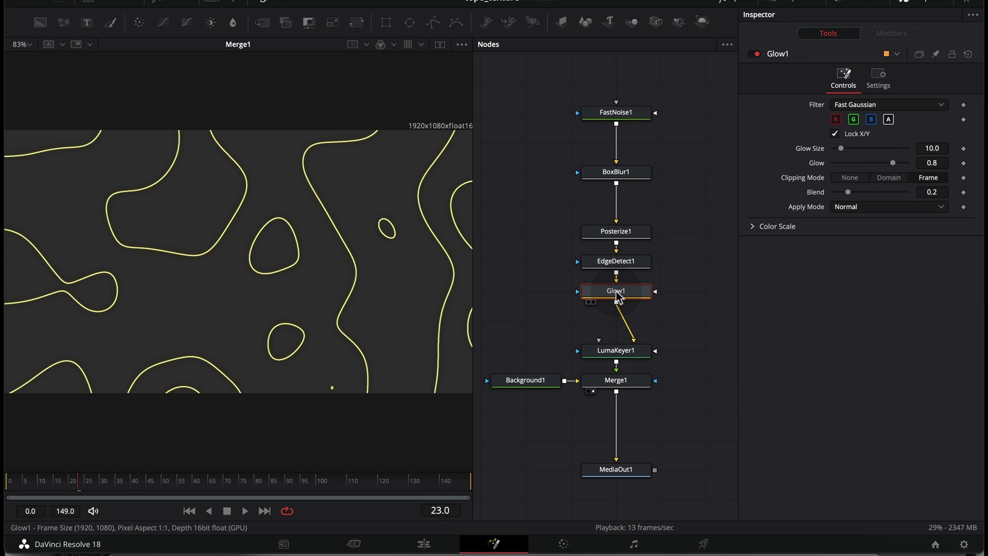
View Glow1 and raise Glow Size to 37.8 and Glow to 0.929.
drag(617, 297, 352, 306)
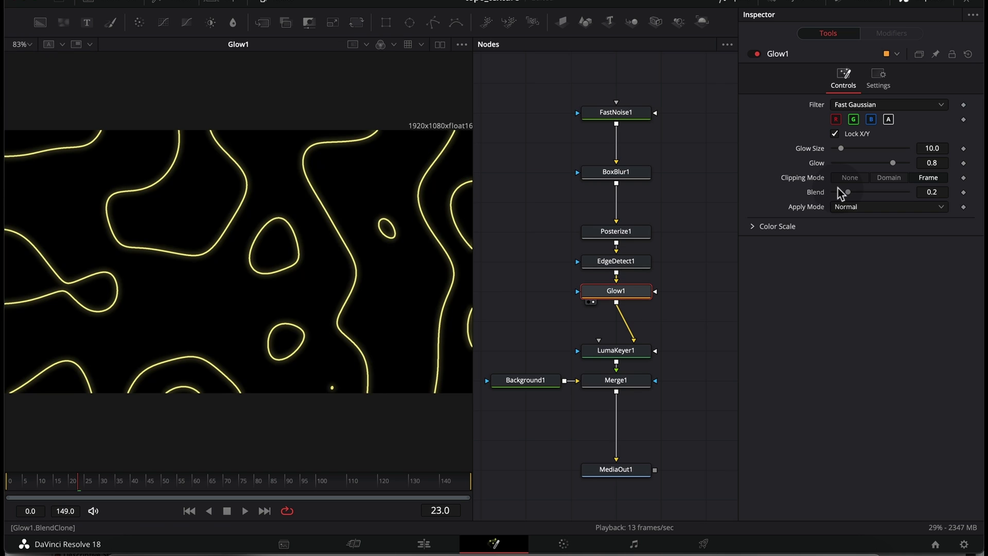
drag(841, 149, 903, 167)
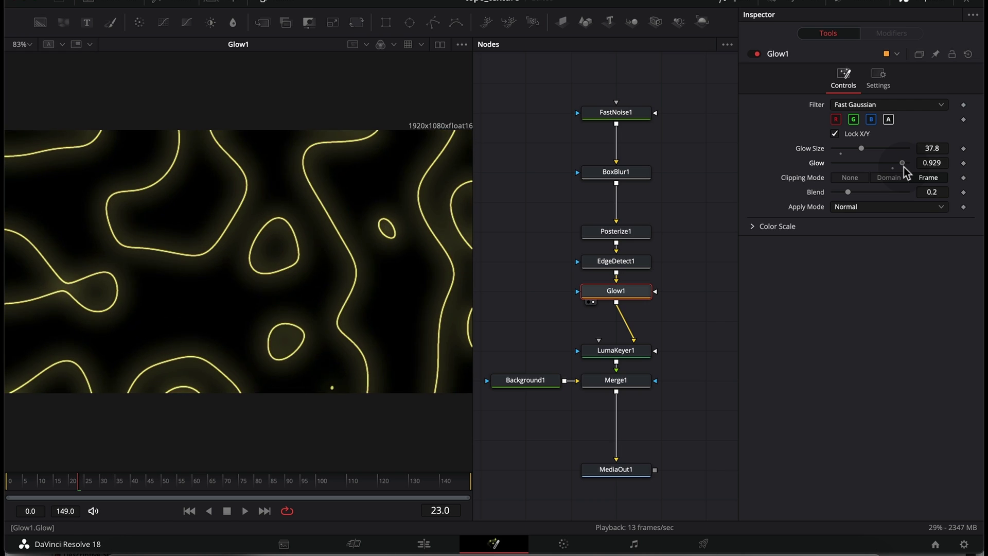
click(621, 386)
key(shift+space)
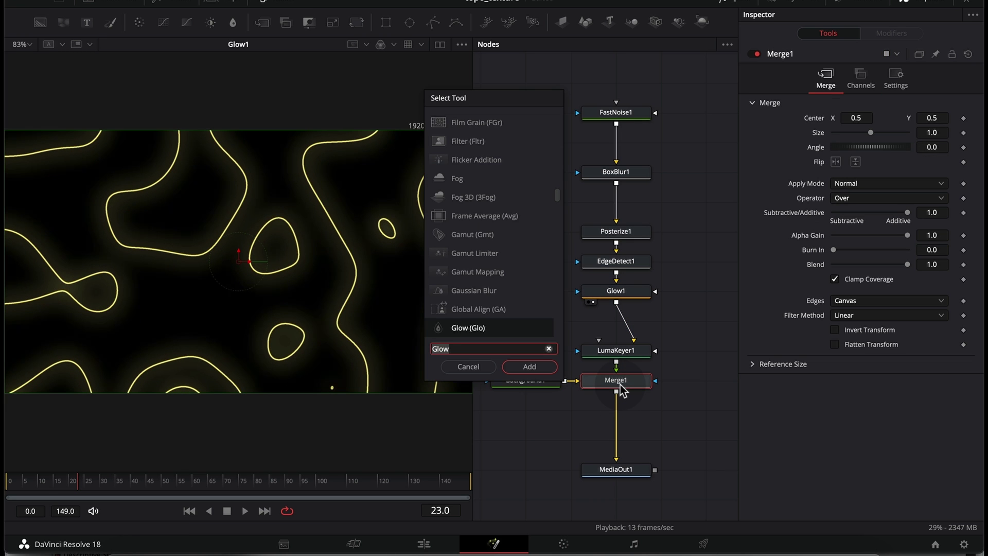
Add a Film Grain node after Merge1 and play the MediaOut1 output from an early frame.
text(film)
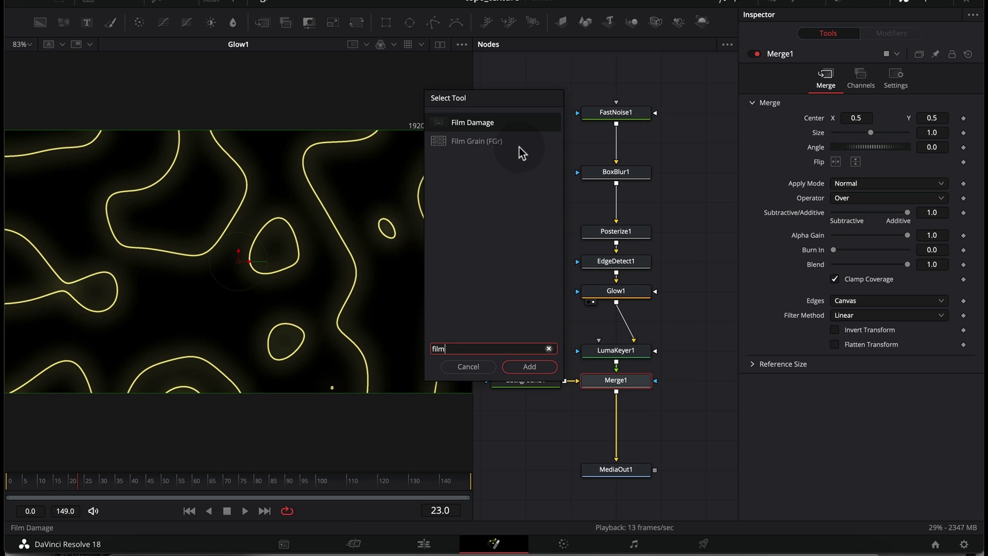
text( grain)
click(533, 367)
drag(608, 470, 271, 367)
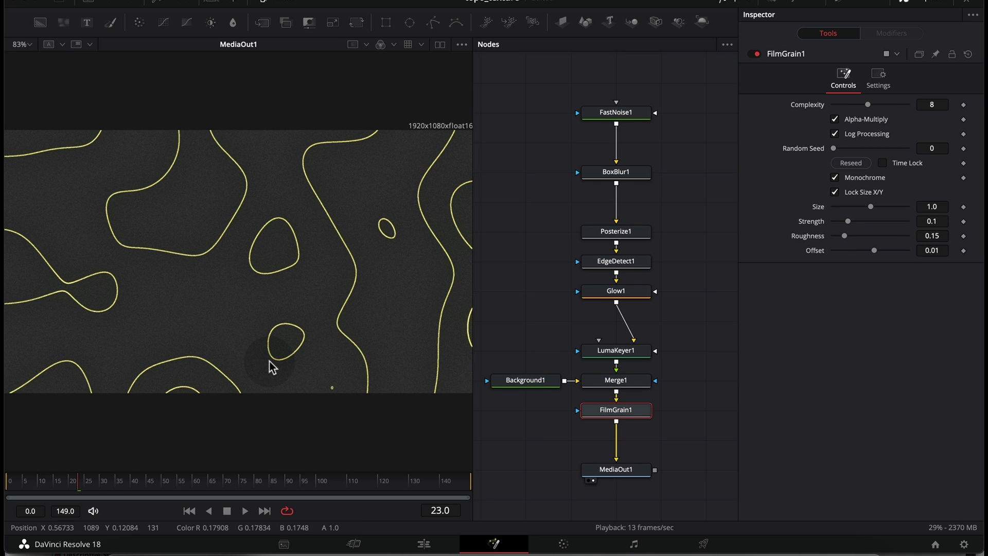
click(68, 486)
key(space)
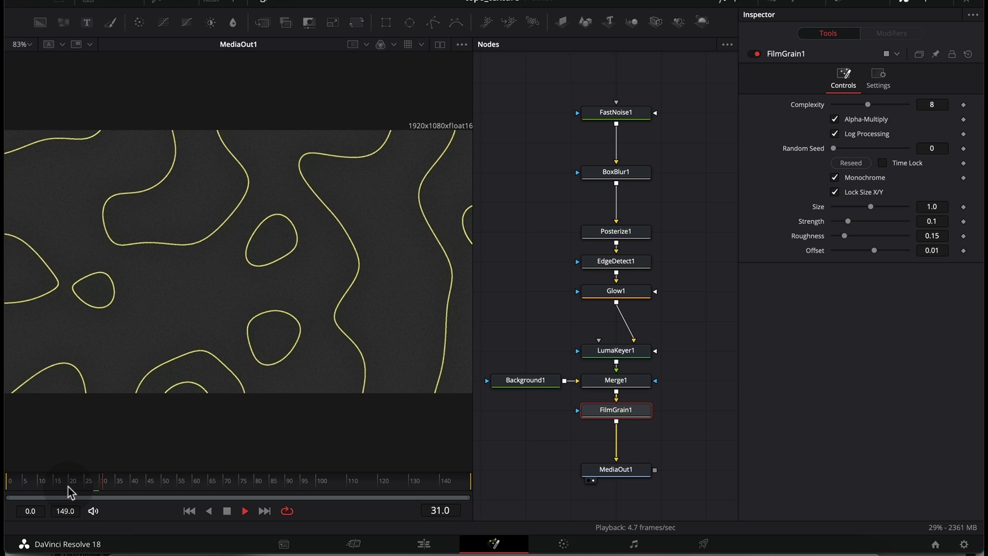
key(space)
click(616, 291)
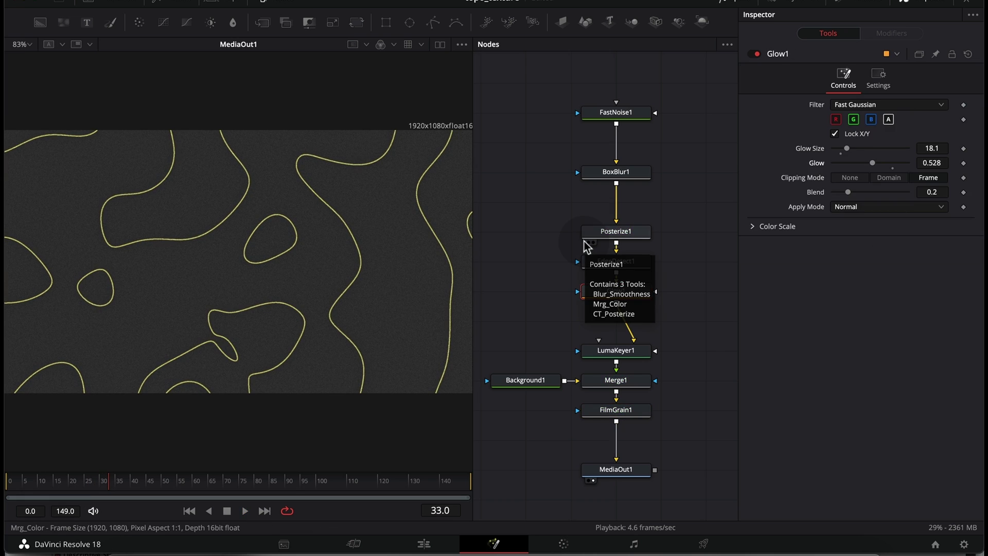